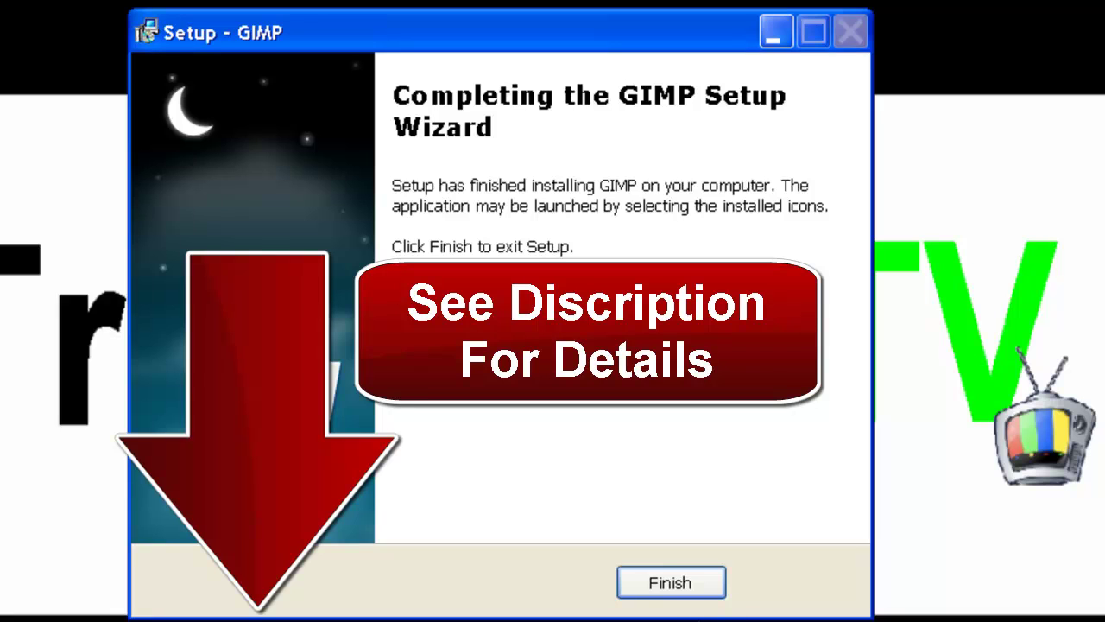
# Finish the GIMP installation and close the setup wizard
pyautogui.click(657, 577)
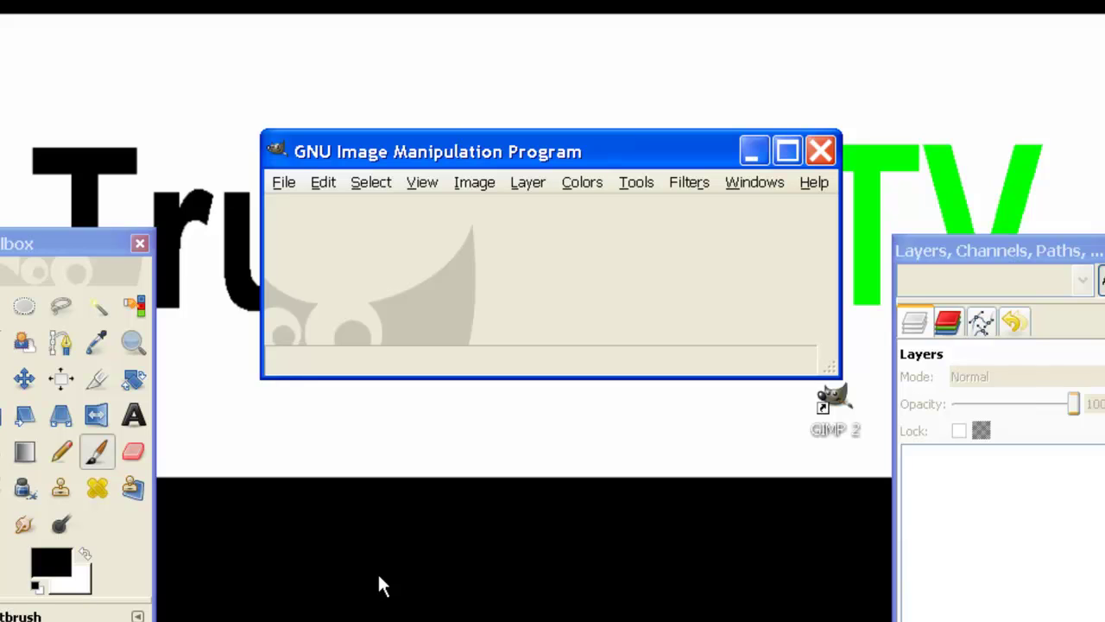
# Move and resize the Toolbox and Layers/Brushes docks to fit on screen, then maximize the main window
pyautogui.moveTo(72, 244)
pyautogui.mouseDown()
pyautogui.moveTo(114, 0)
pyautogui.moveTo(86, 0)
pyautogui.mouseUp()
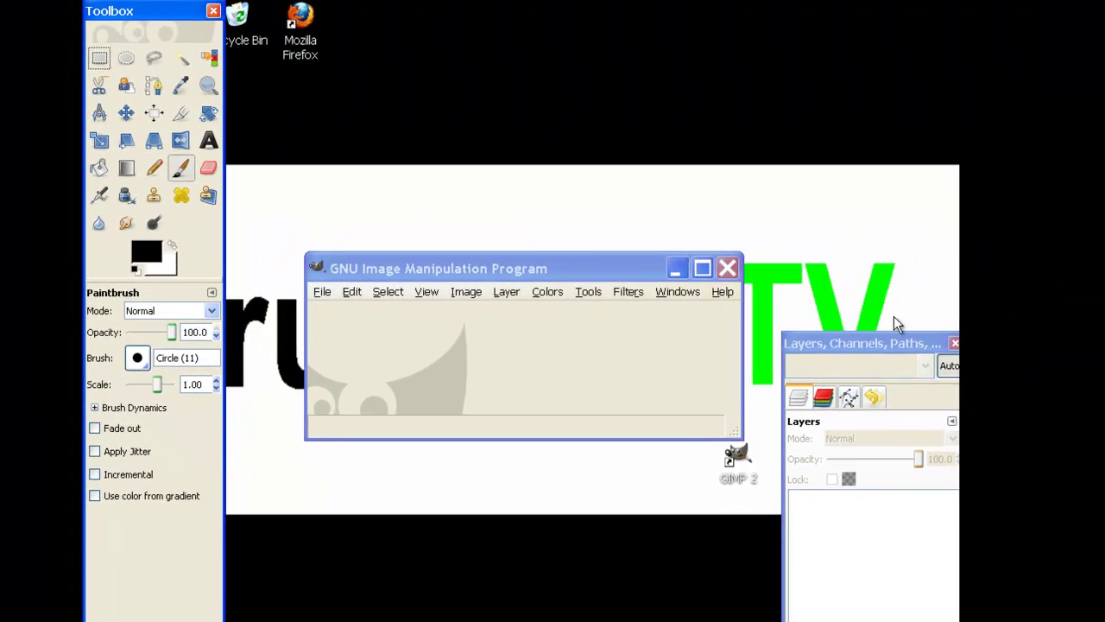
pyautogui.moveTo(1033, 251)
pyautogui.mouseDown()
pyautogui.moveTo(866, 128)
pyautogui.moveTo(889, 14)
pyautogui.moveTo(869, 7)
pyautogui.mouseUp()
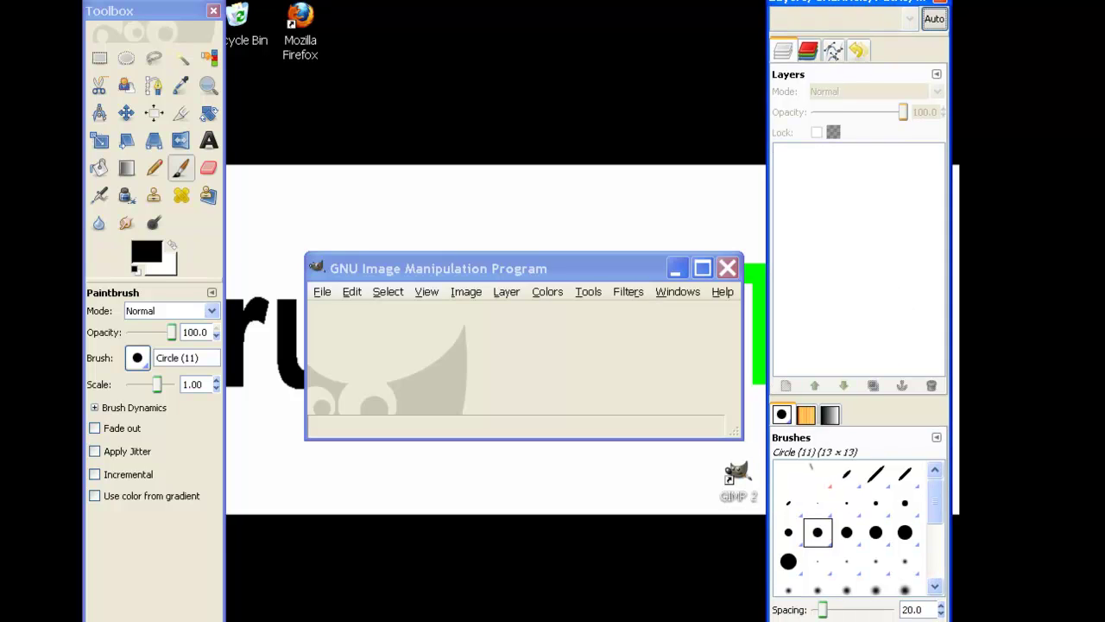
pyautogui.moveTo(947, 618); pyautogui.dragTo(930, 560)
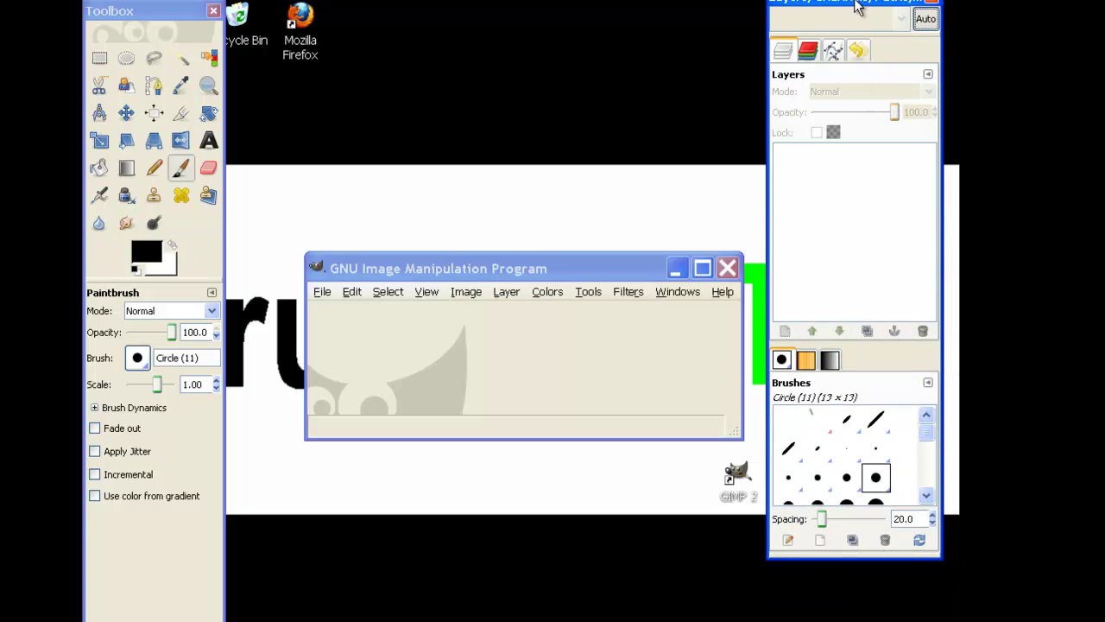
pyautogui.moveTo(859, 8); pyautogui.dragTo(854, 65)
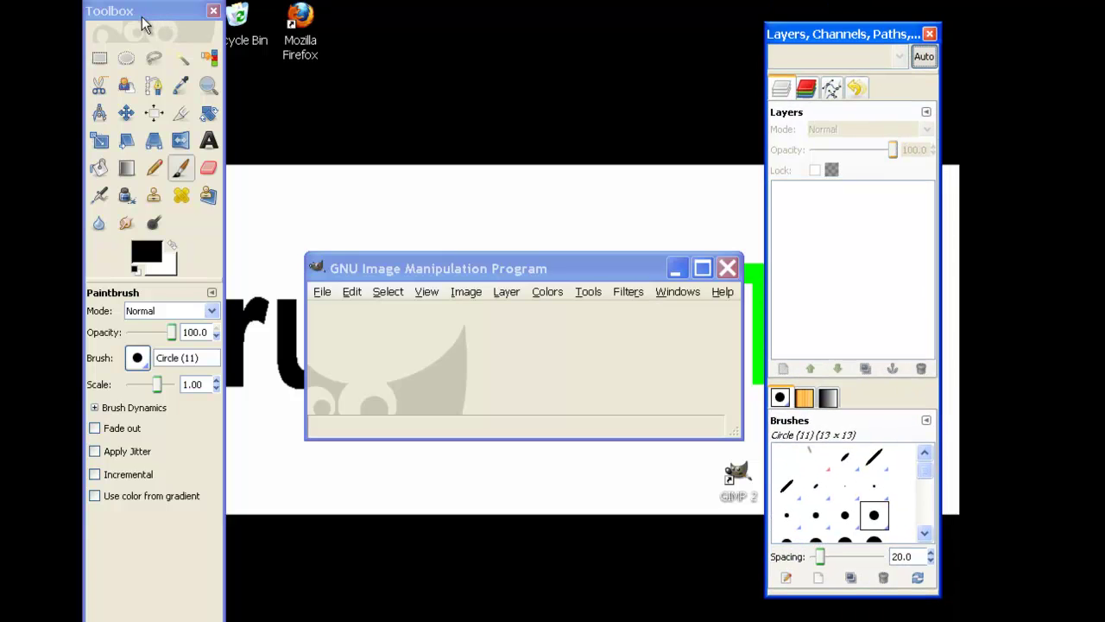
pyautogui.moveTo(149, 25); pyautogui.dragTo(154, 7)
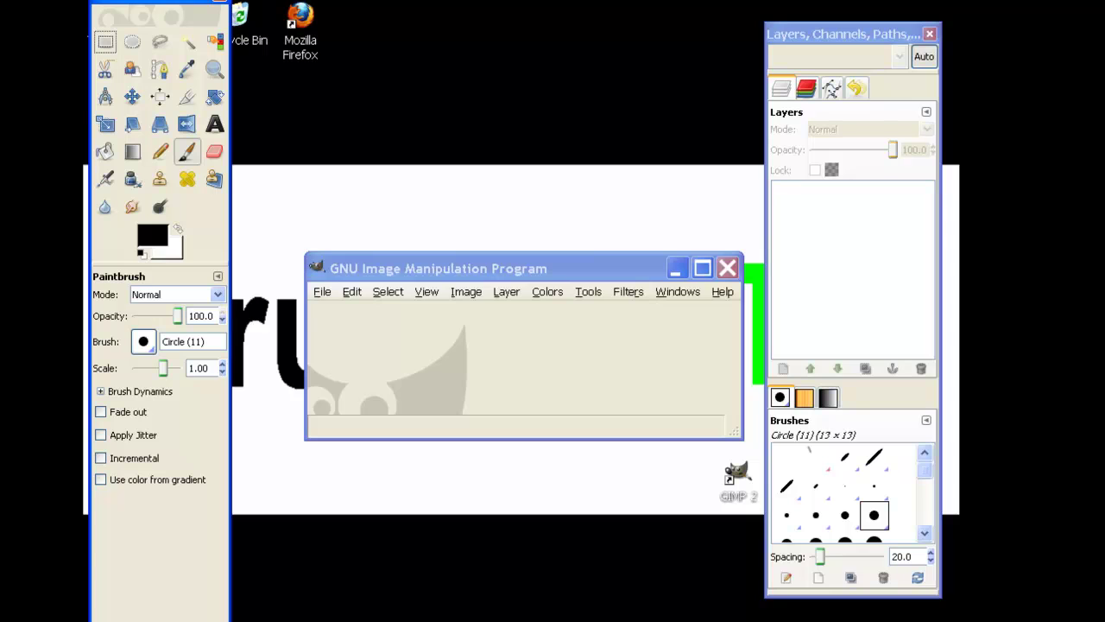
pyautogui.moveTo(143, 620); pyautogui.dragTo(142, 541)
pyautogui.moveTo(159, 8); pyautogui.dragTo(162, 32)
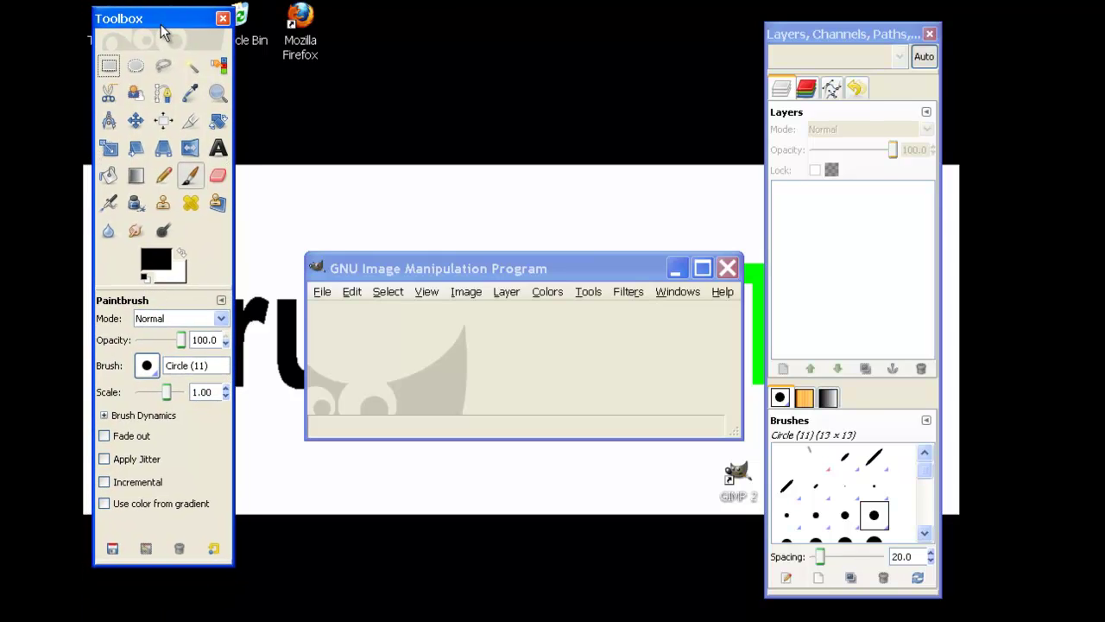
pyautogui.click(701, 269)
# Create a new blank 640 × 400 pixel image with File > New
pyautogui.moveTo(147, 17); pyautogui.dragTo(167, 90)
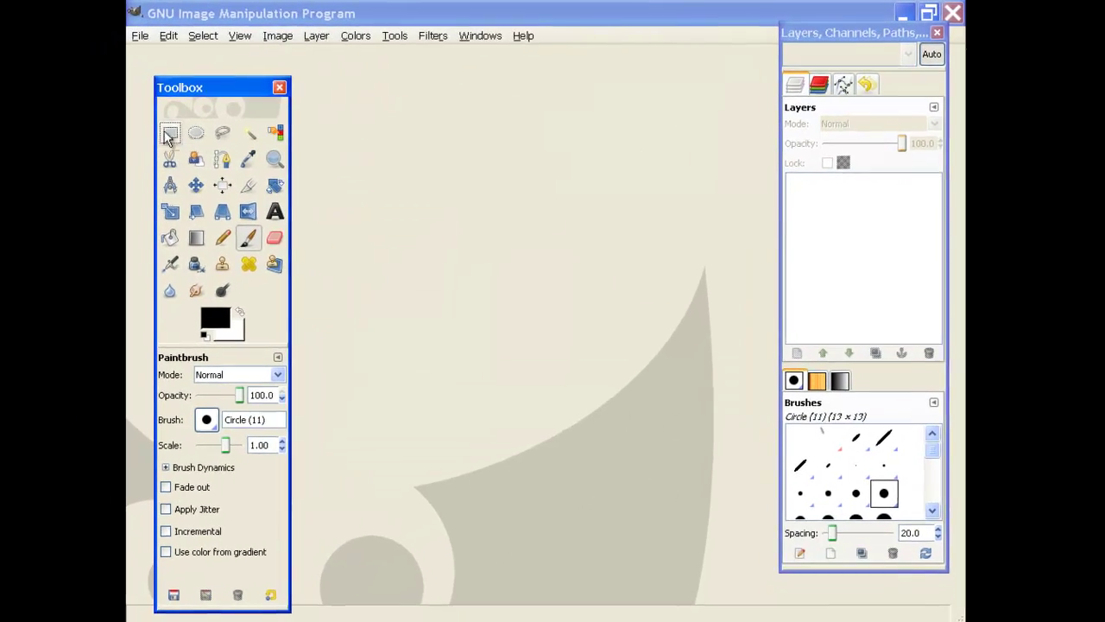
pyautogui.click(139, 36)
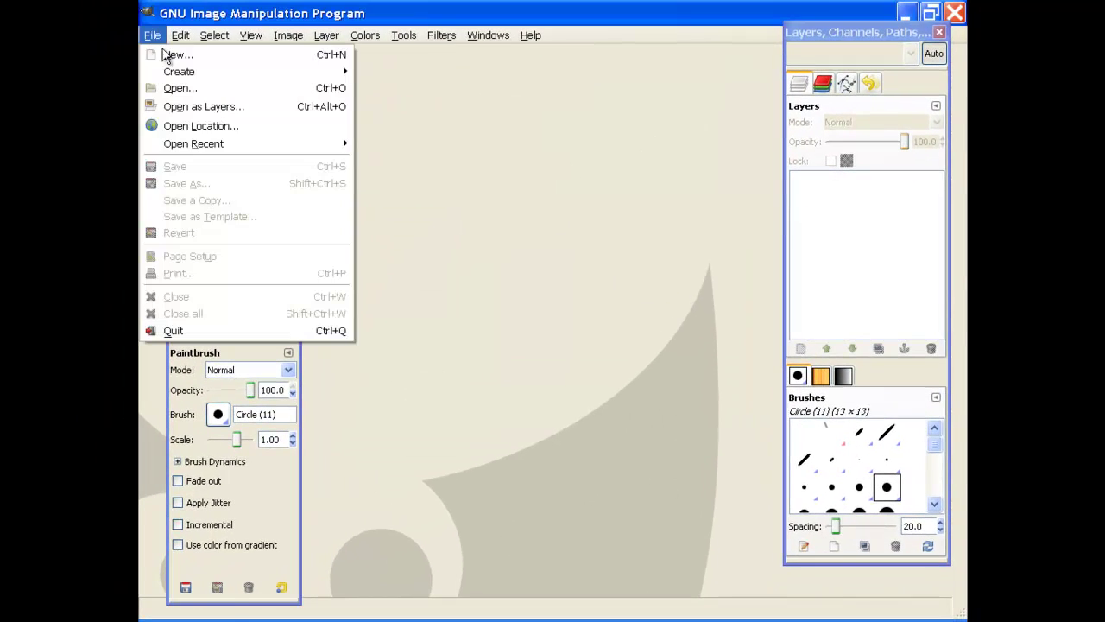
pyautogui.click(219, 56)
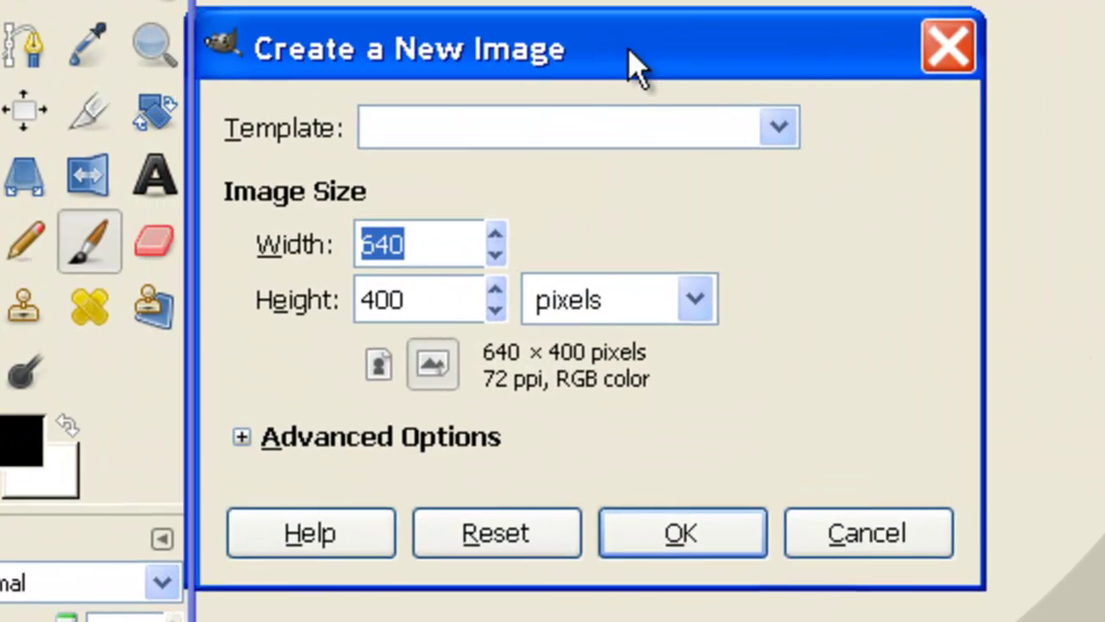
pyautogui.moveTo(431, 21); pyautogui.dragTo(452, 22)
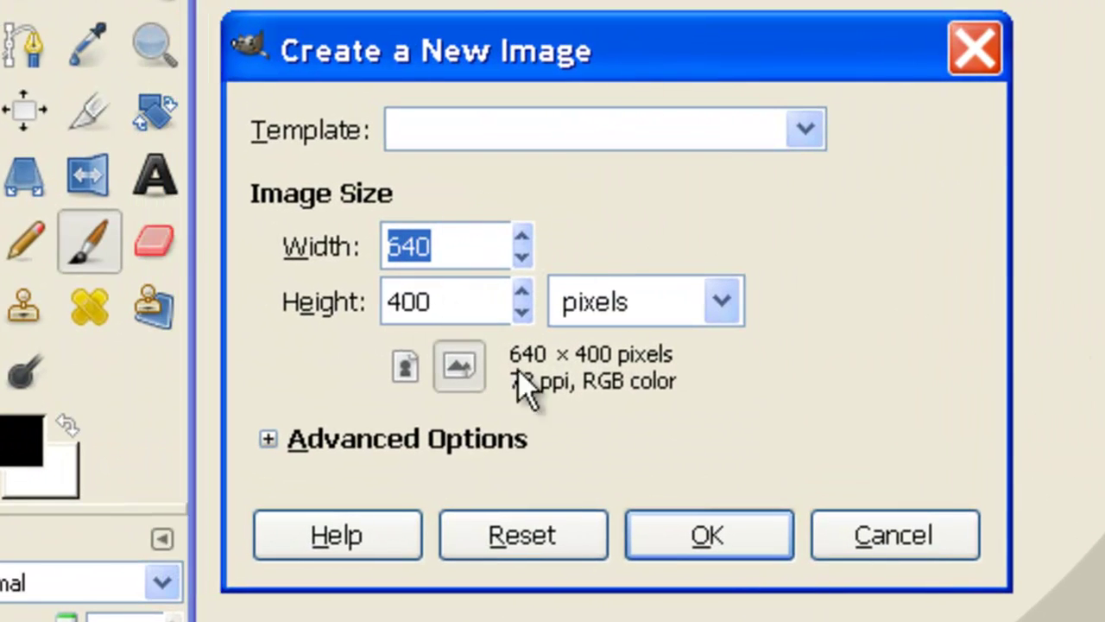
pyautogui.click(699, 537)
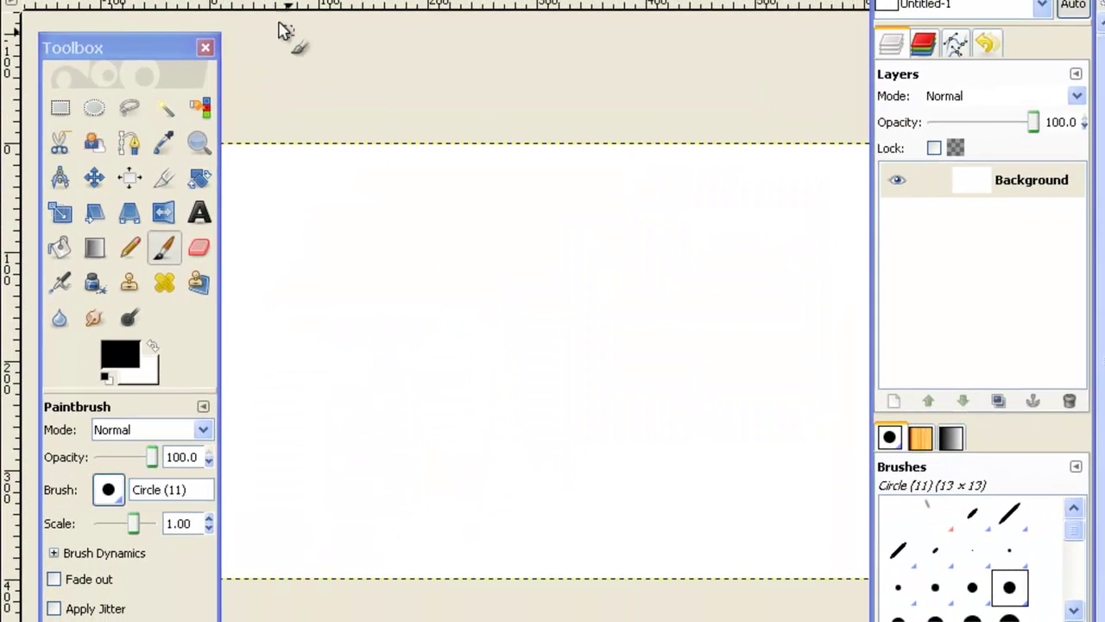
# Paint a test freehand stroke across the canvas, then undo it
pyautogui.moveTo(167, 44); pyautogui.dragTo(135, 1)
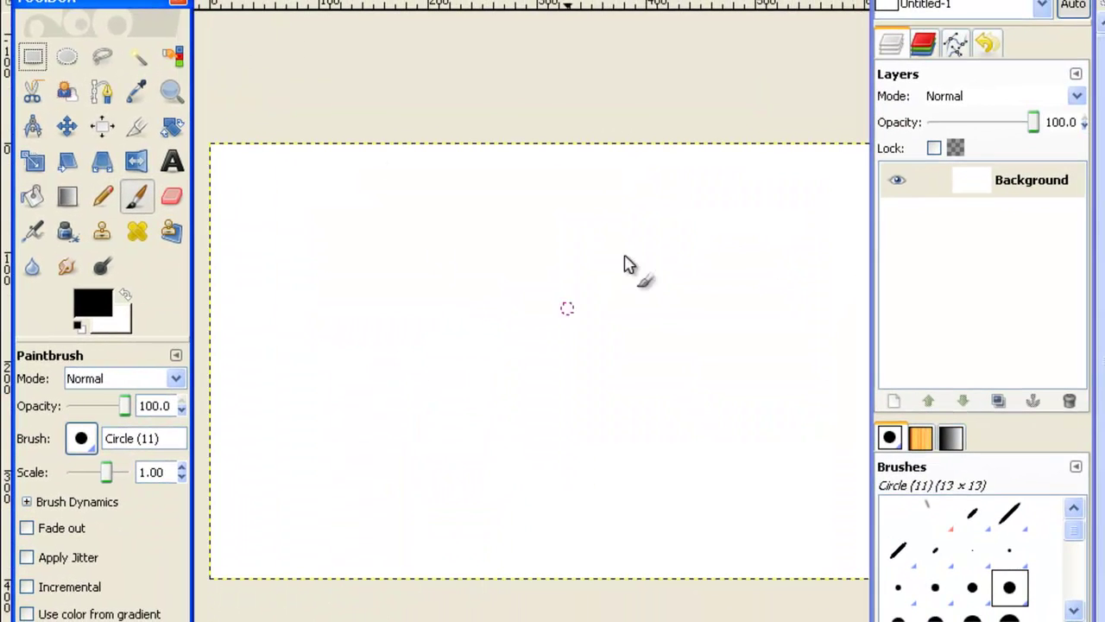
pyautogui.moveTo(312, 200)
pyautogui.mouseDown()
pyautogui.moveTo(348, 333)
pyautogui.moveTo(503, 215)
pyautogui.moveTo(574, 481)
pyautogui.moveTo(661, 351)
pyautogui.moveTo(759, 590)
pyautogui.mouseUp()
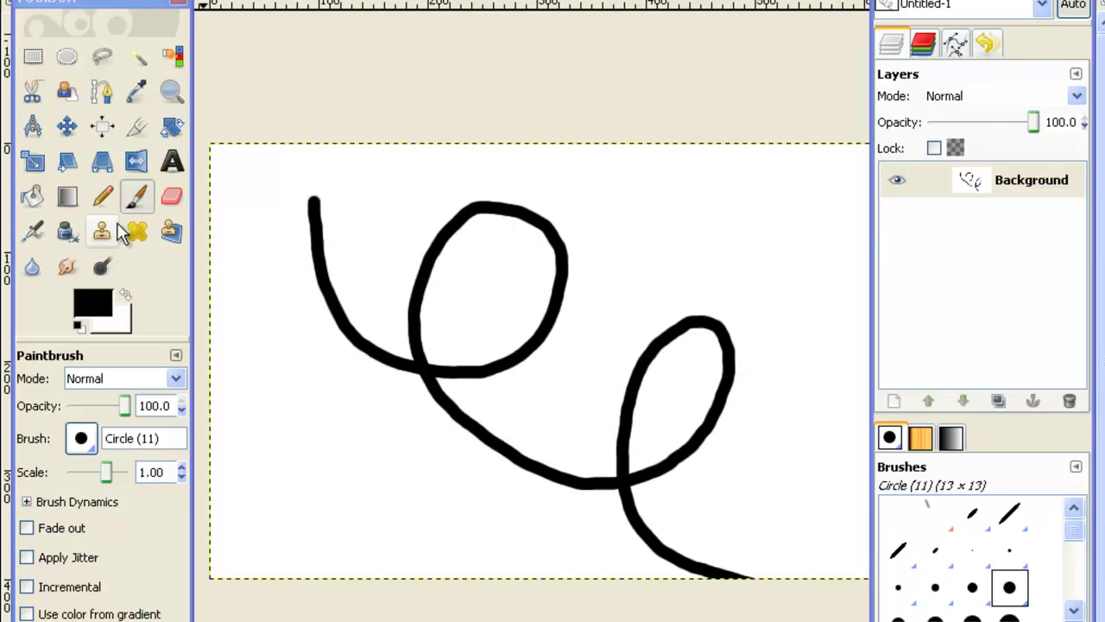
pyautogui.hotkey('ctrl', 'z')
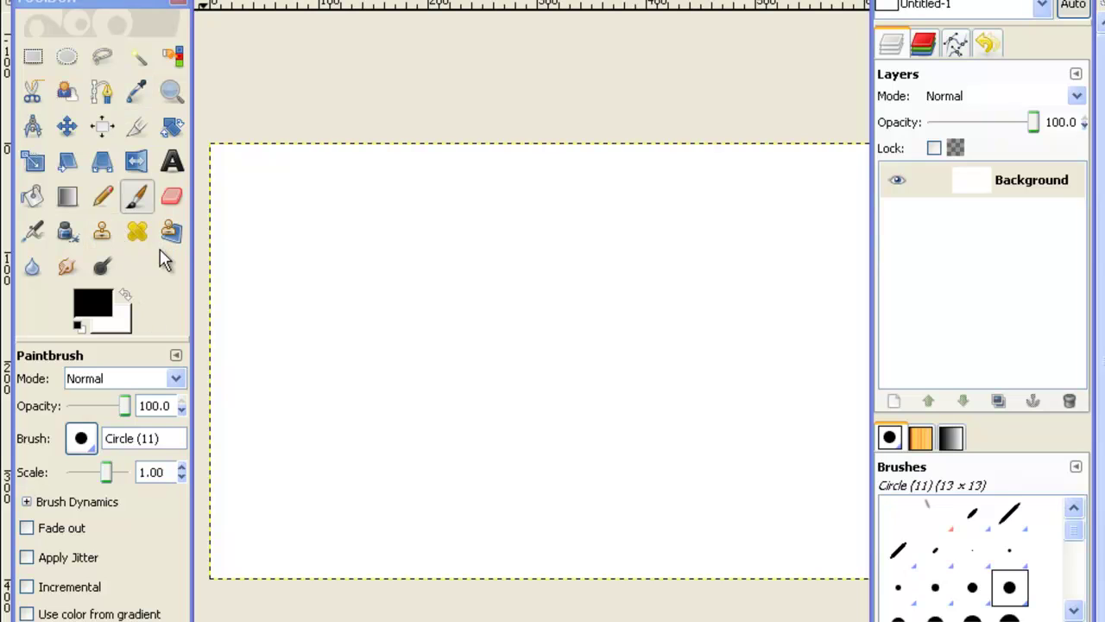
pyautogui.click(172, 161)
# Draw a text box across the canvas and type 'TrueHelpTV' into it
pyautogui.moveTo(249, 201); pyautogui.dragTo(808, 366)
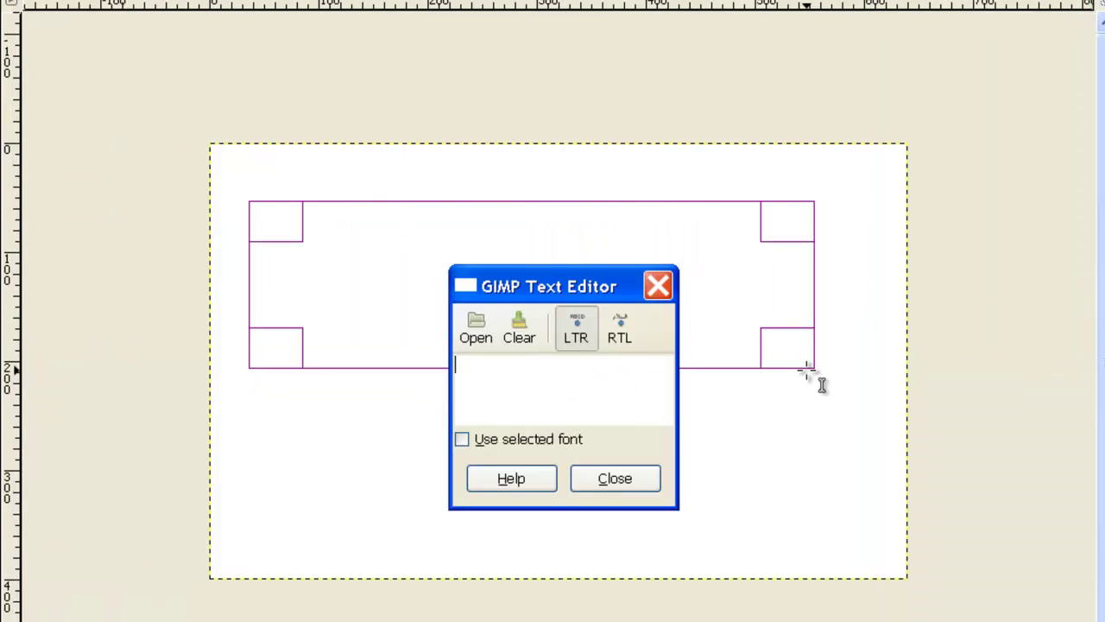
pyautogui.write('TrueH')
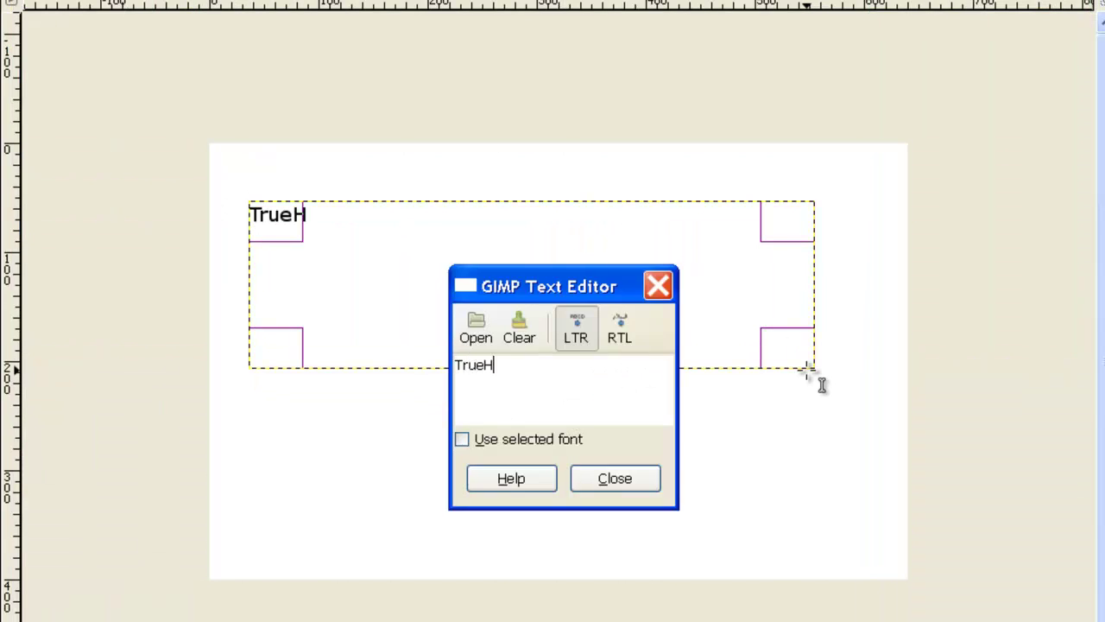
pyautogui.write('elpTV')
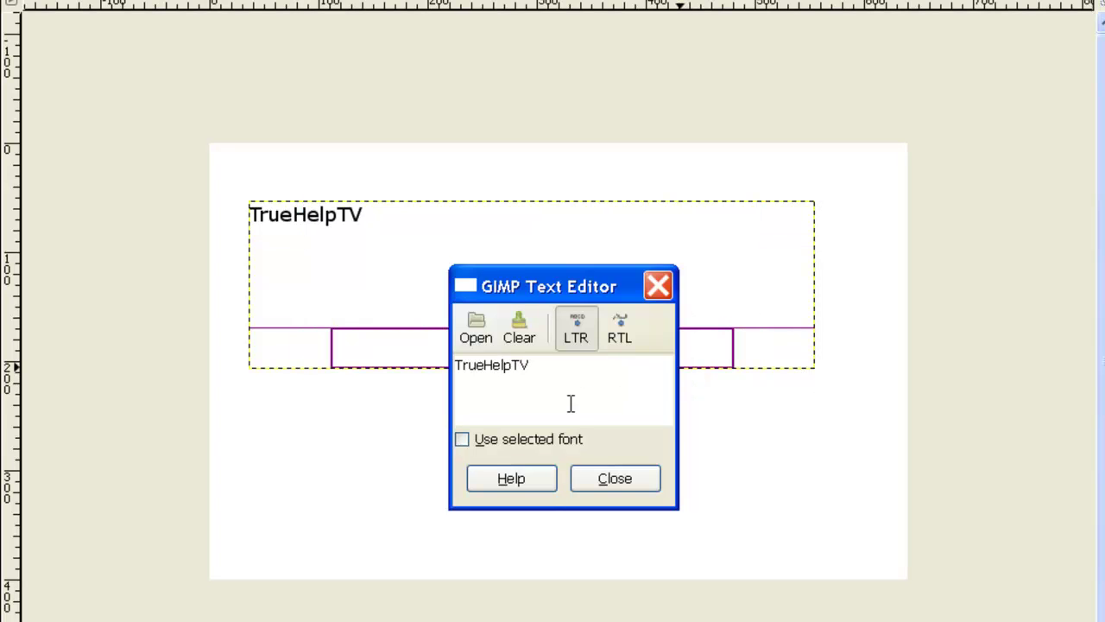
pyautogui.click(615, 481)
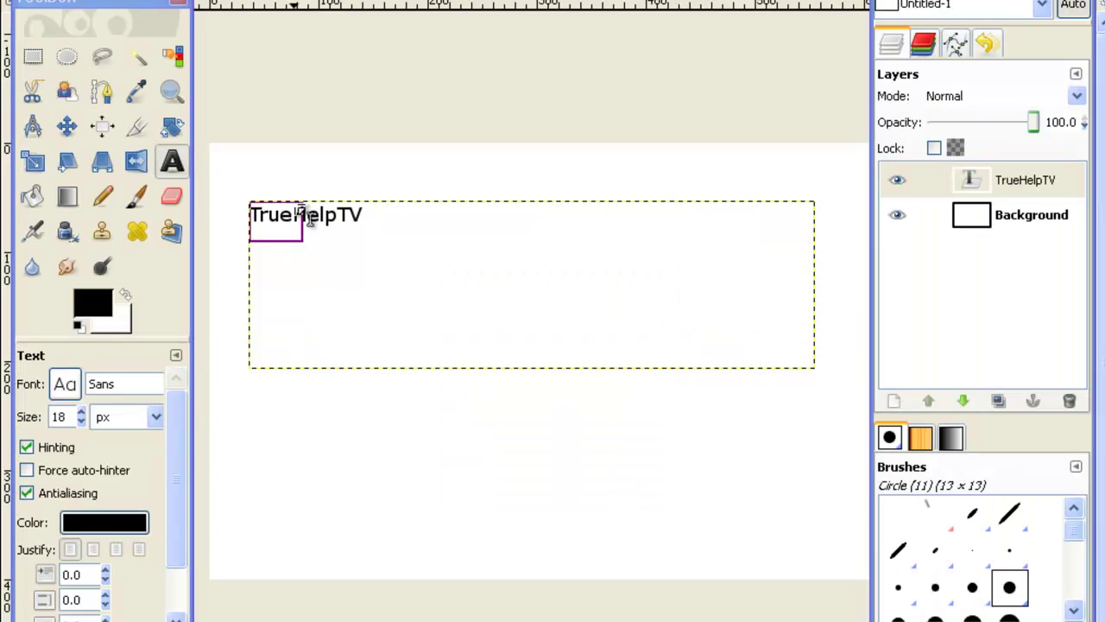
# Reposition the TrueHelpTV text box toward the upper middle of the canvas
pyautogui.click(300, 266)
pyautogui.moveTo(301, 266); pyautogui.dragTo(364, 302)
pyautogui.click(613, 478)
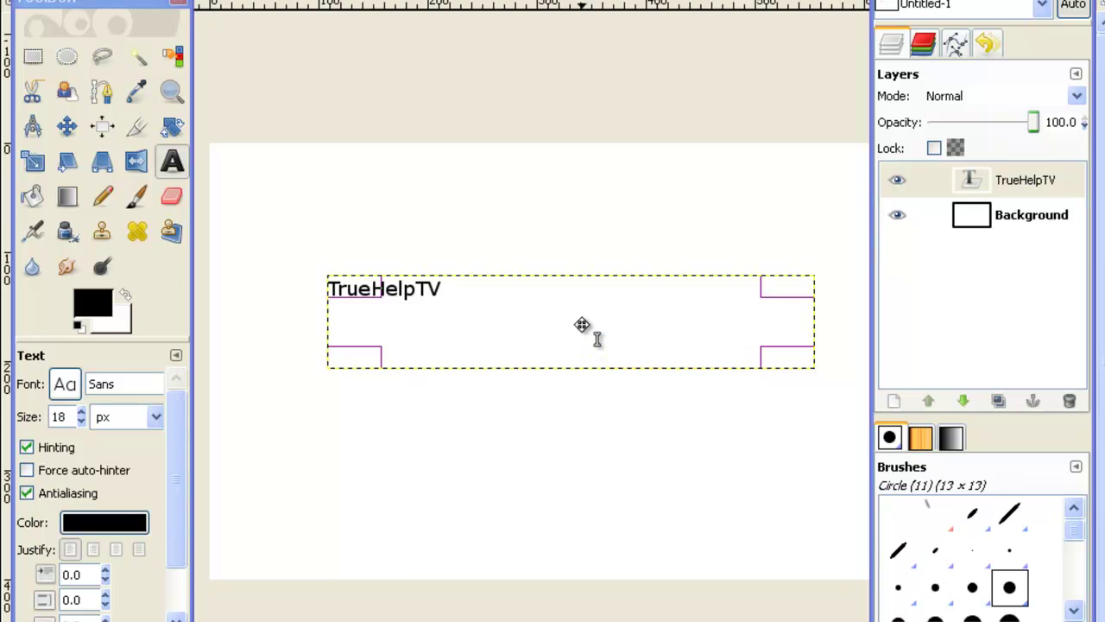
pyautogui.click(594, 345)
pyautogui.moveTo(594, 345); pyautogui.dragTo(727, 254)
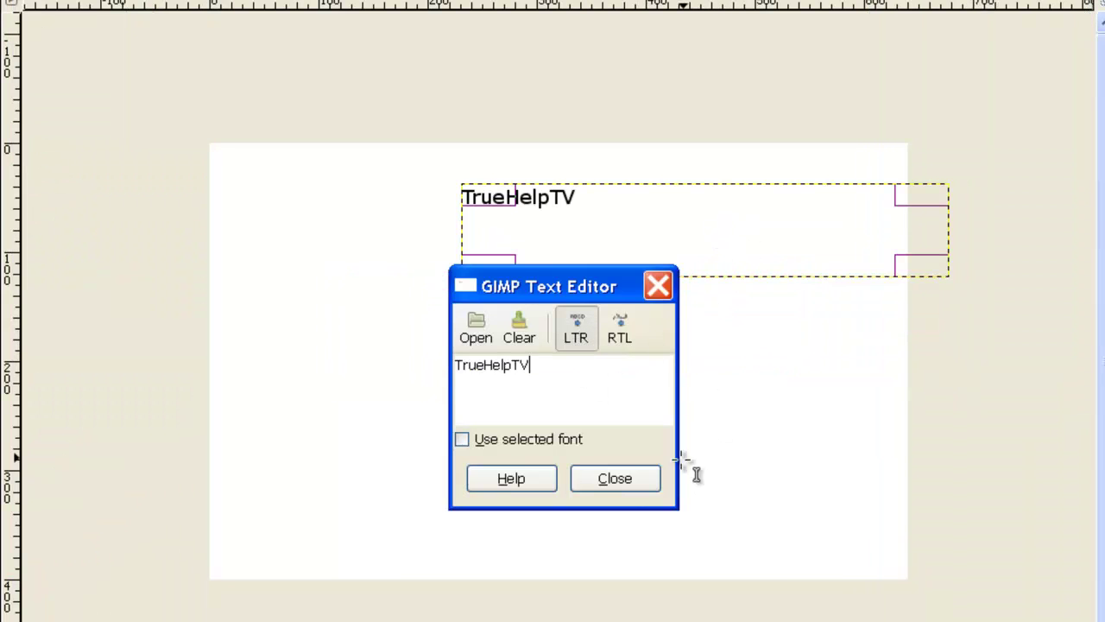
pyautogui.click(631, 473)
pyautogui.click(587, 250)
pyautogui.moveTo(587, 254); pyautogui.dragTo(592, 312)
pyautogui.click(615, 479)
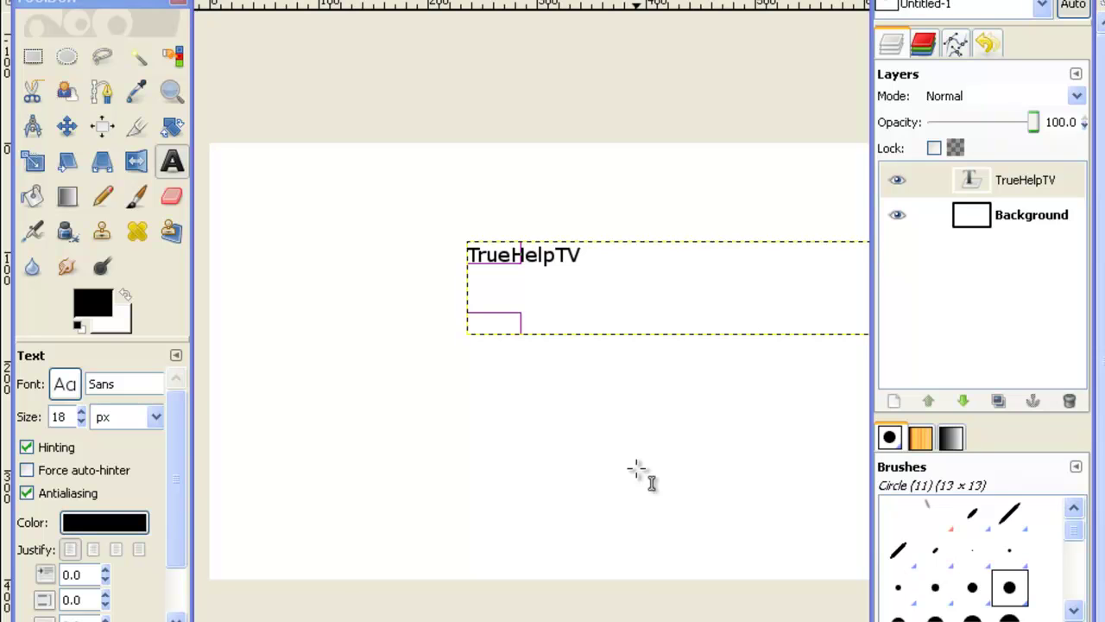
# Select the Paintbrush and browse its blending modes, leaving the mode at Normal
pyautogui.click(137, 196)
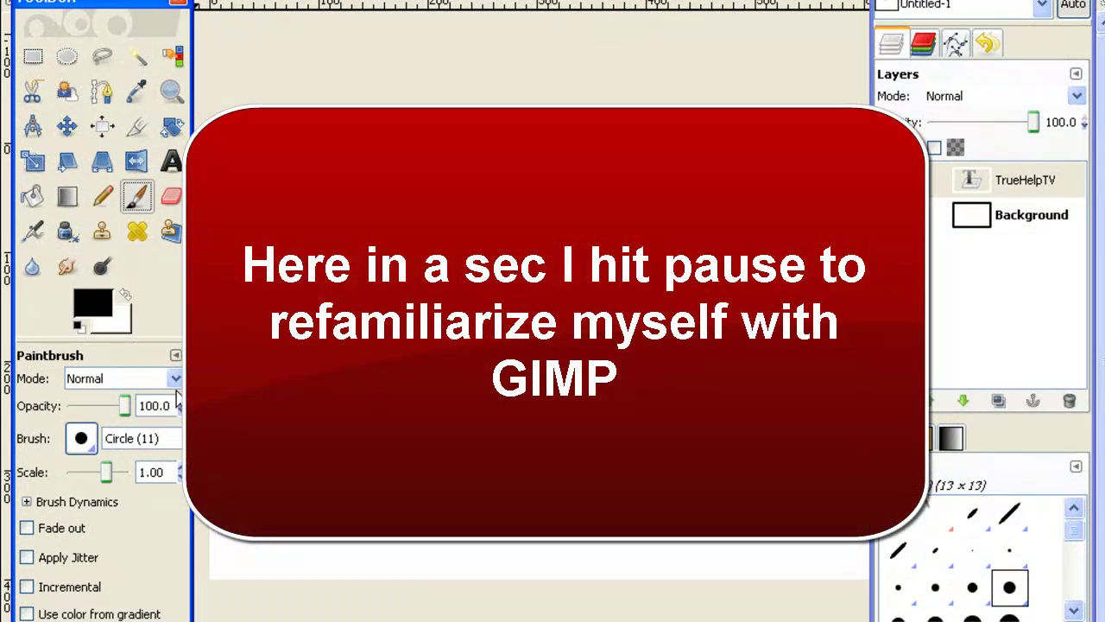
pyautogui.click(176, 380)
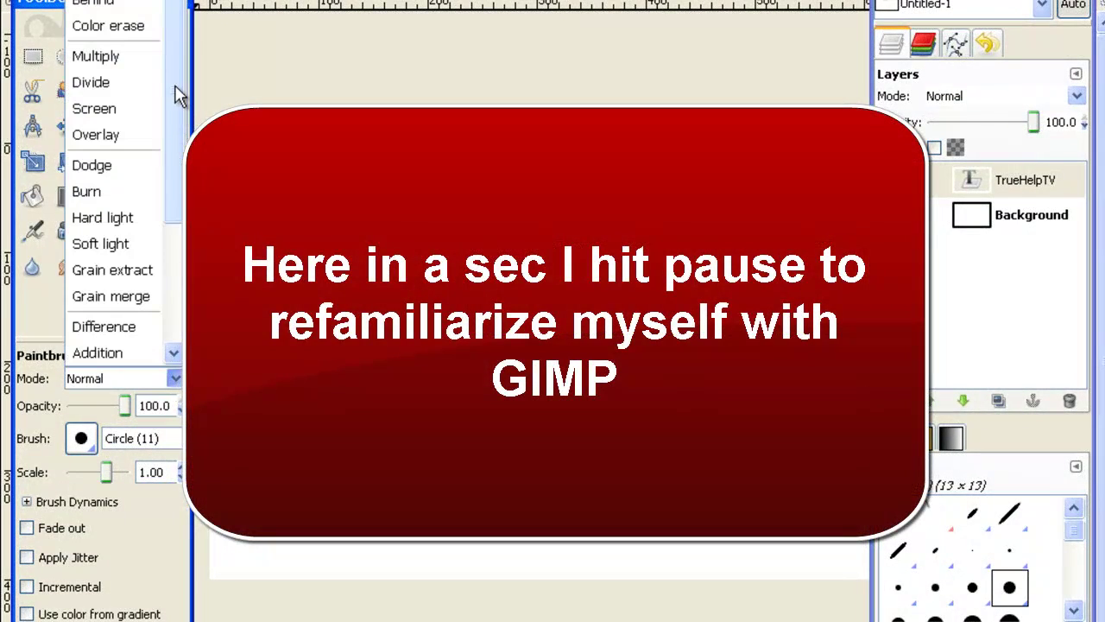
pyautogui.moveTo(178, 94); pyautogui.dragTo(173, 244)
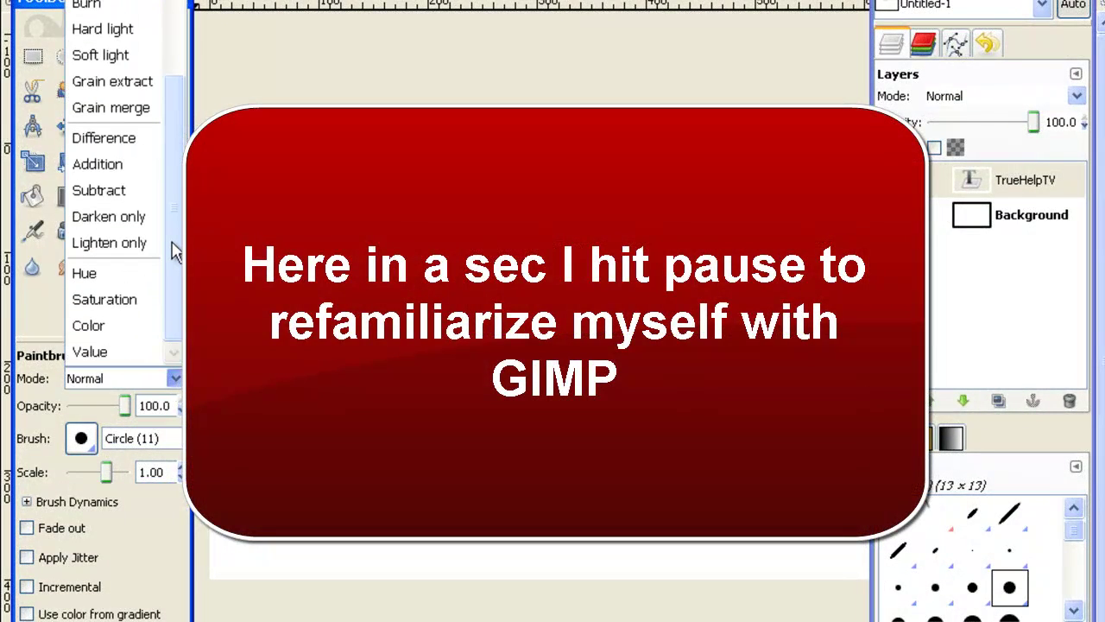
pyautogui.click(153, 526)
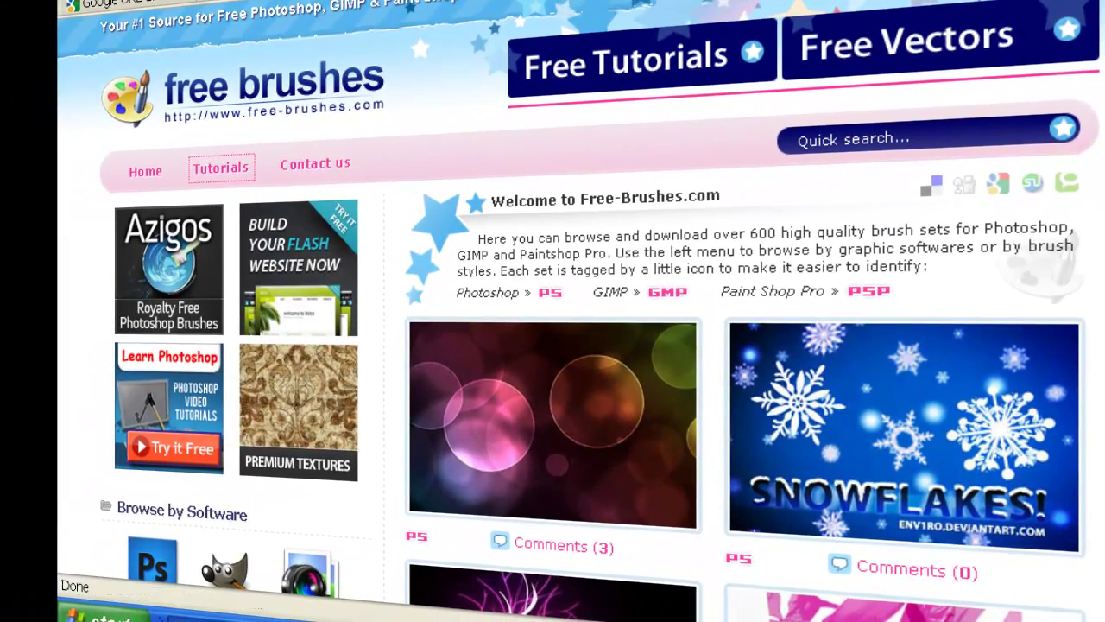
# Scroll through the Free-Brushes.com brush gallery
pyautogui.scroll(-2, 570, 345)
pyautogui.scroll(-3, 600, 311)
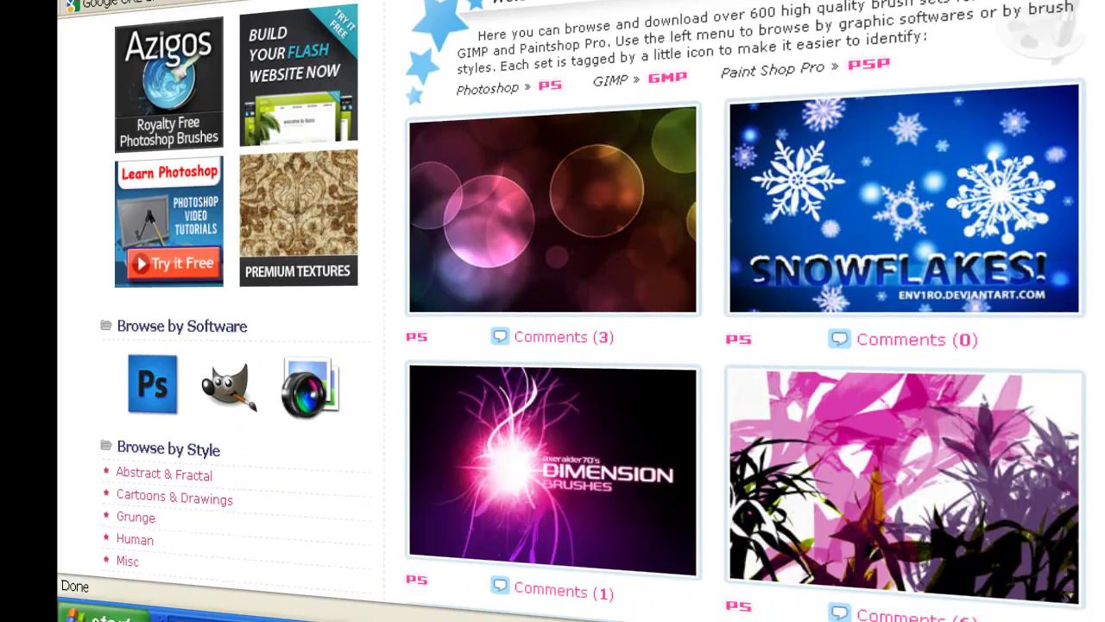
pyautogui.scroll(-20, 600, 311)
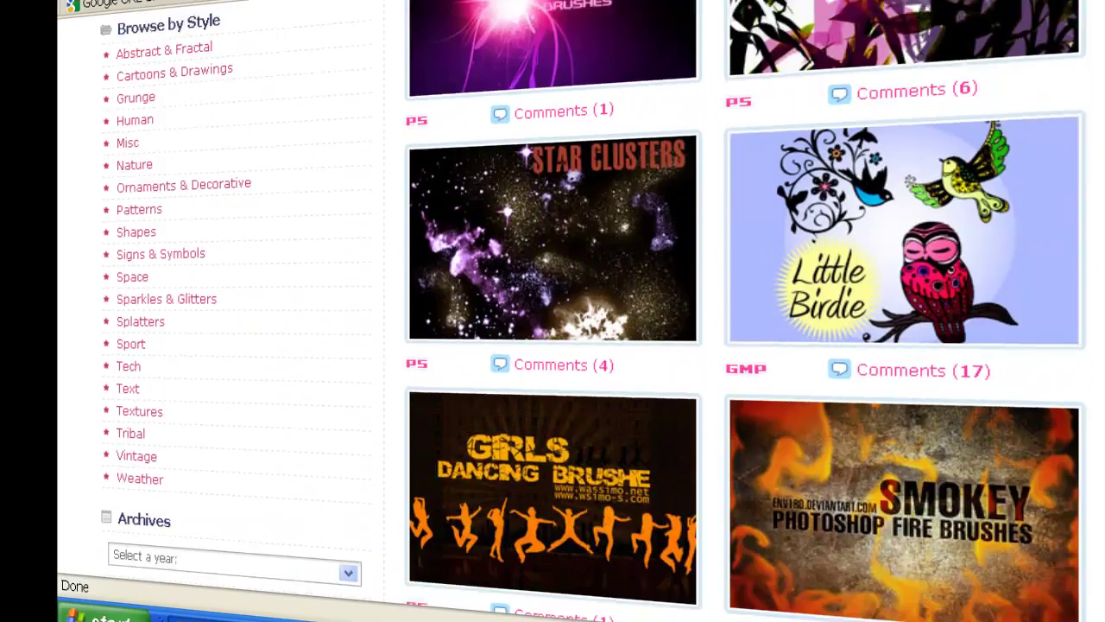
pyautogui.scroll(-4, 938, 345)
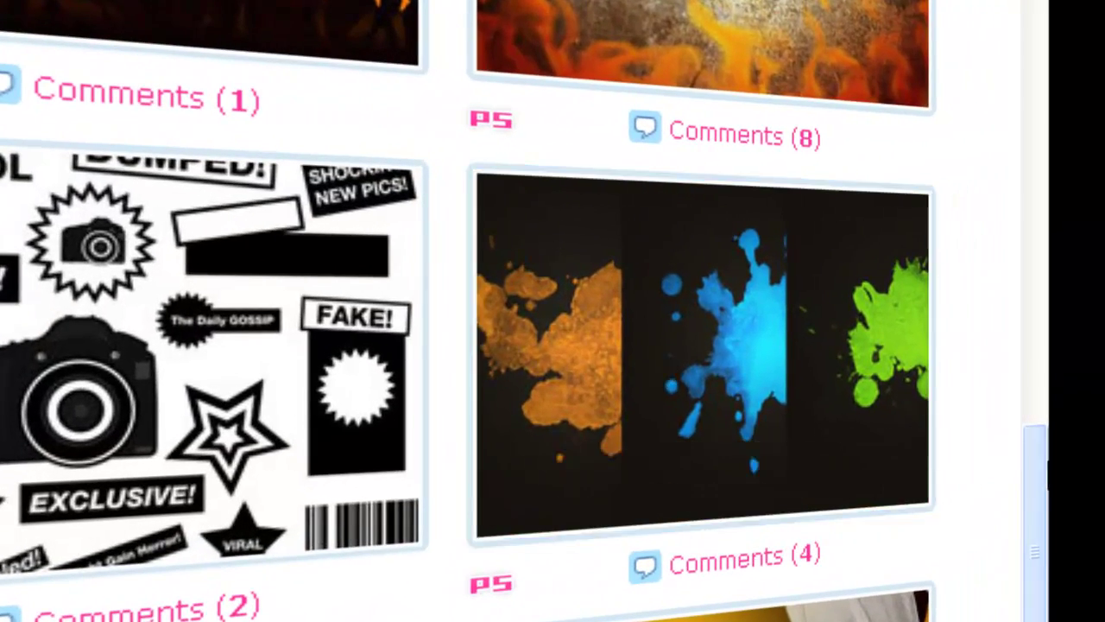
pyautogui.scroll(5, 553, 310)
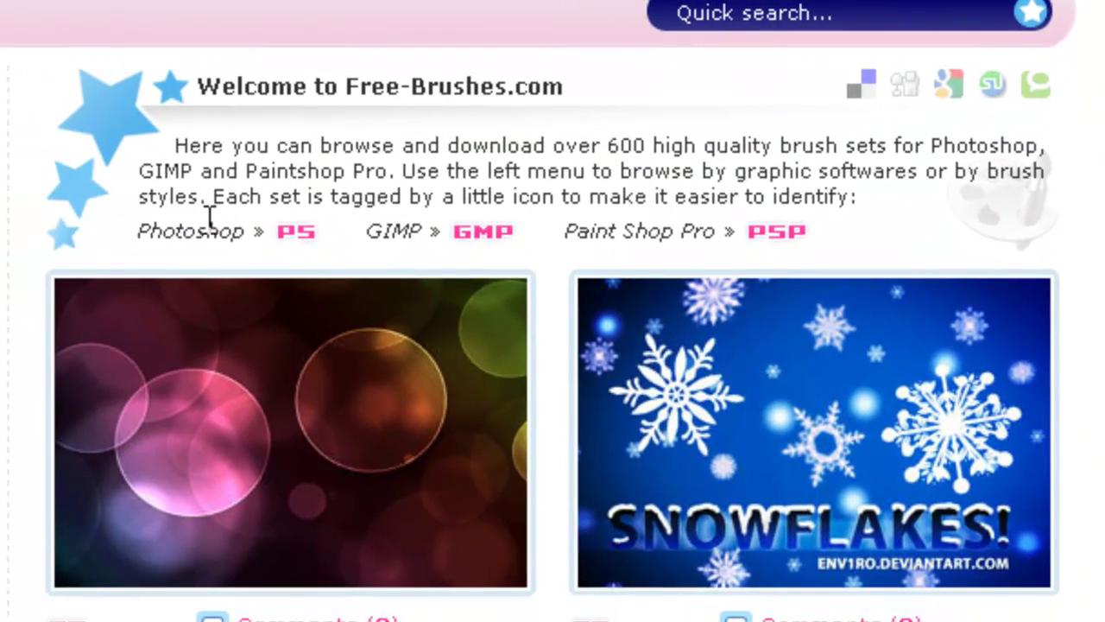
# Highlight the PS, GMP and PSP software tags in the legend, then scroll the page
pyautogui.moveTo(185, 229); pyautogui.dragTo(345, 229)
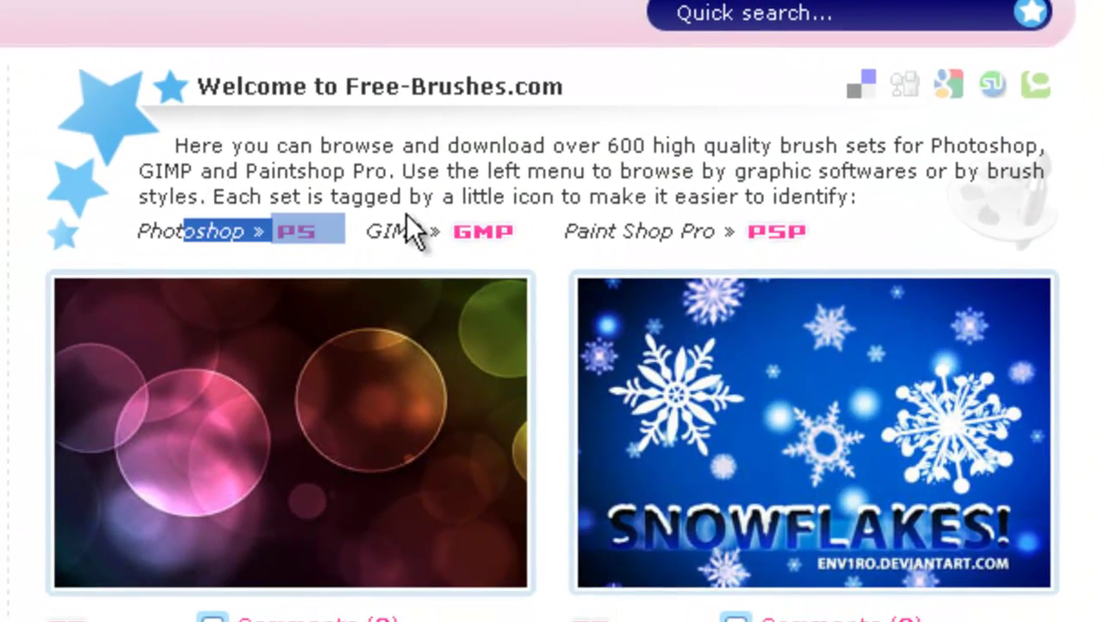
pyautogui.moveTo(423, 229); pyautogui.dragTo(518, 229)
pyautogui.moveTo(627, 229); pyautogui.dragTo(775, 232)
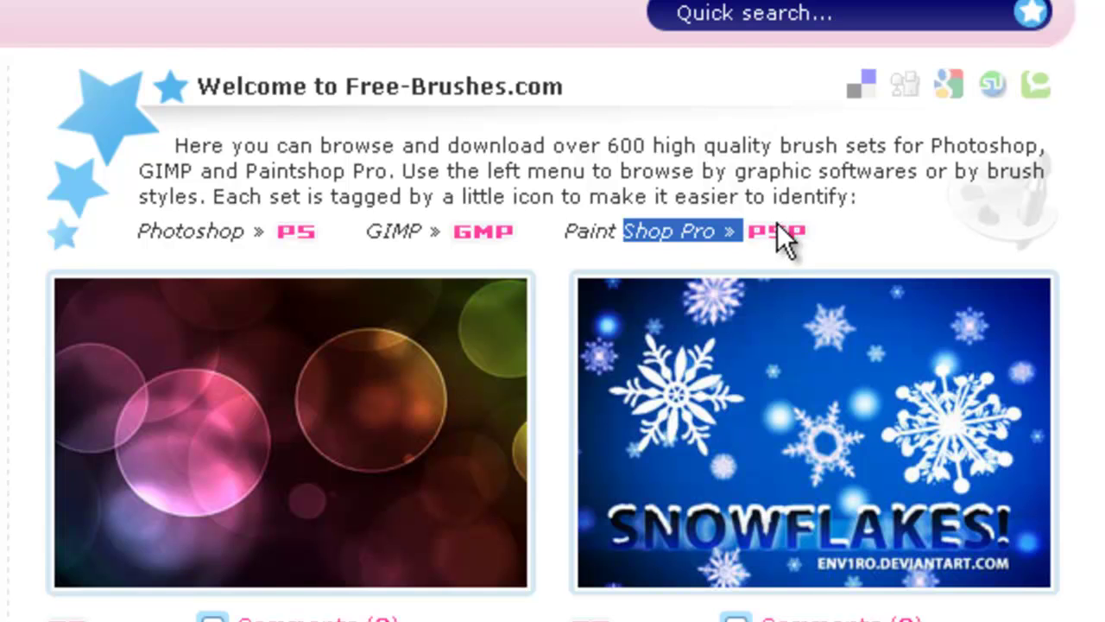
pyautogui.click(851, 228)
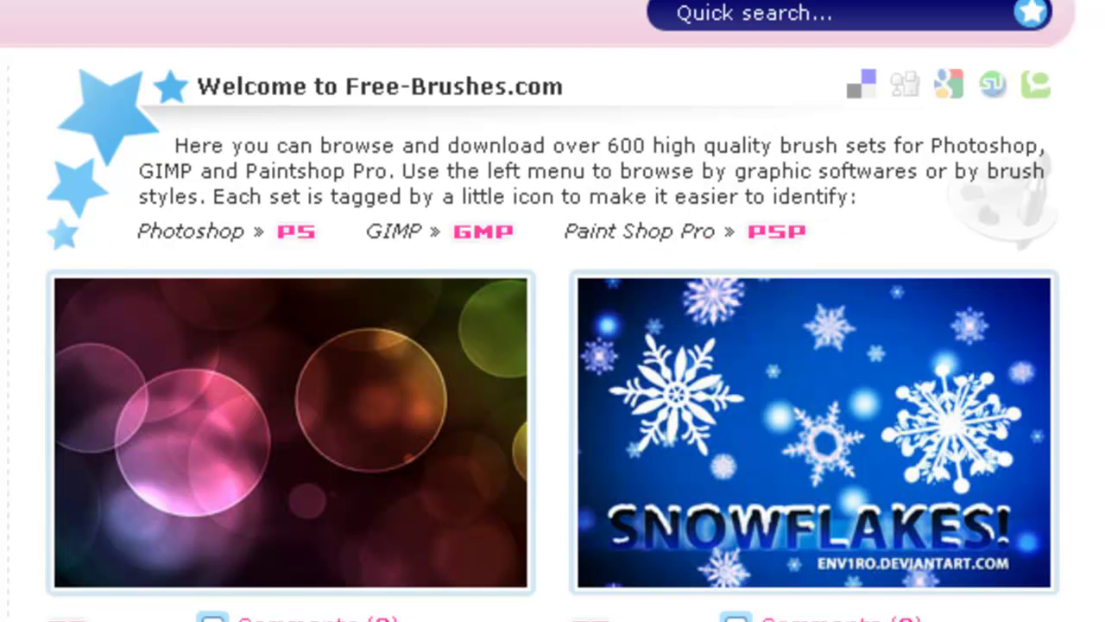
pyautogui.scroll(-15, 552, 310)
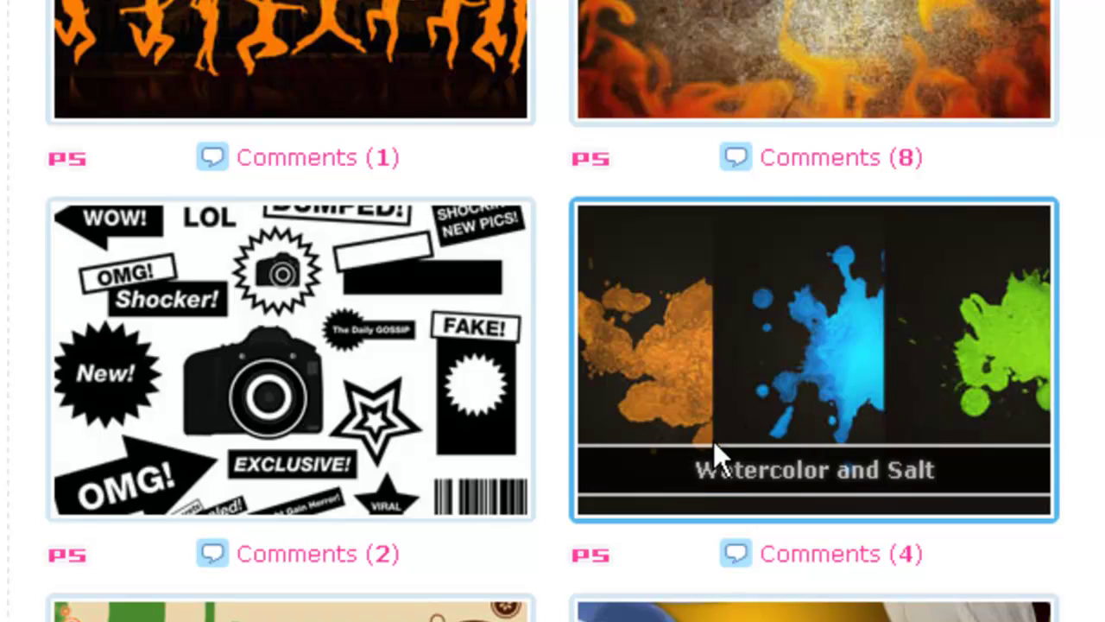
pyautogui.scroll(15, 1100, 423)
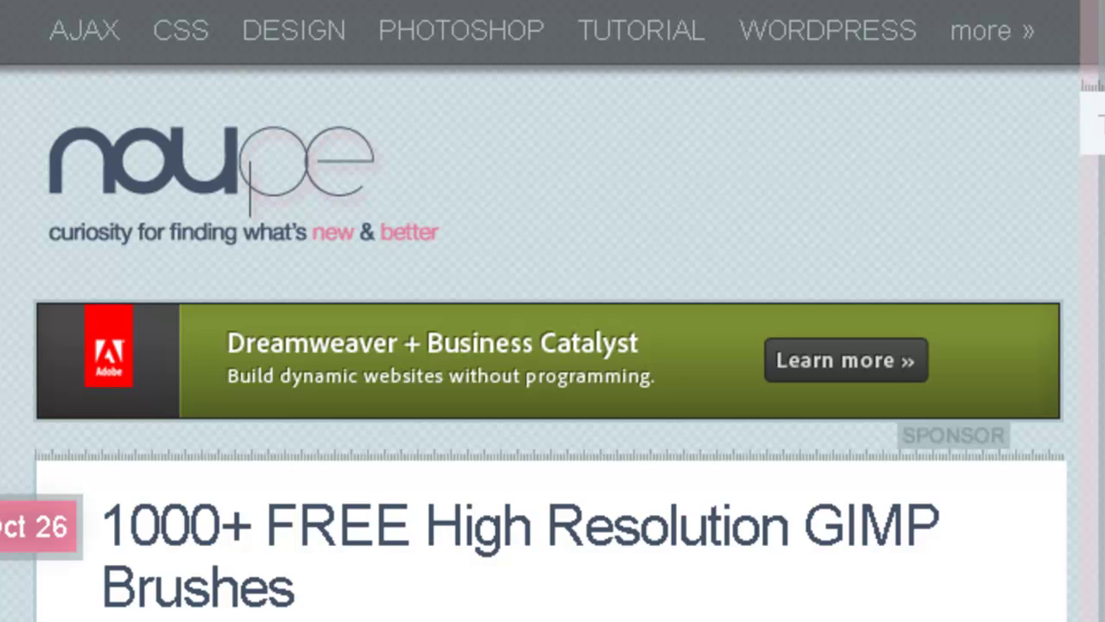
pyautogui.scroll(-15, 553, 346)
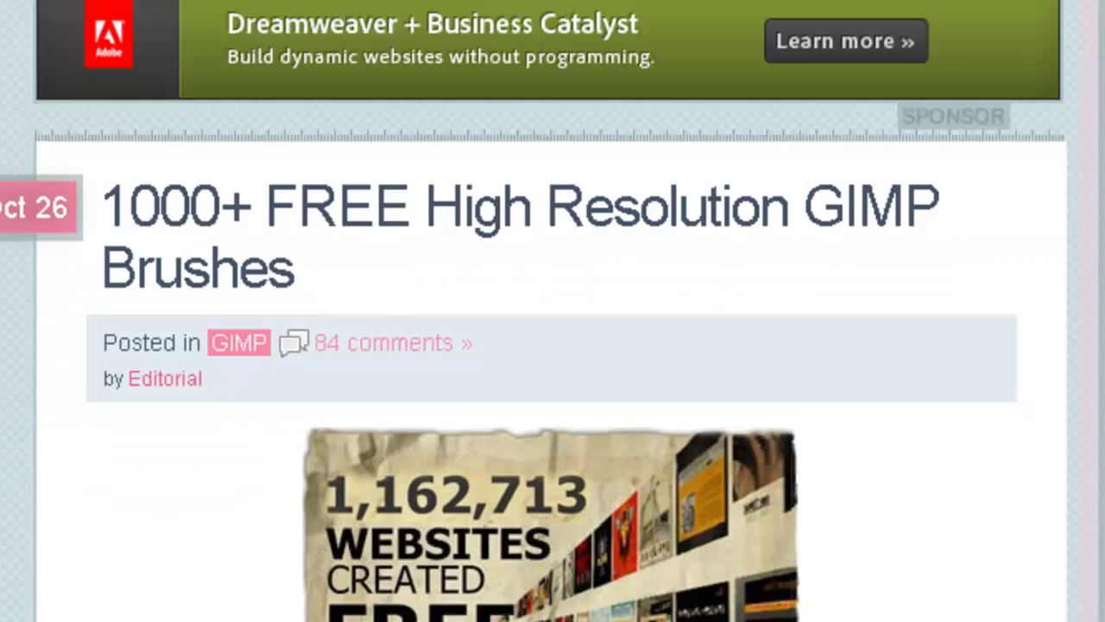
pyautogui.scroll(-8, 552, 346)
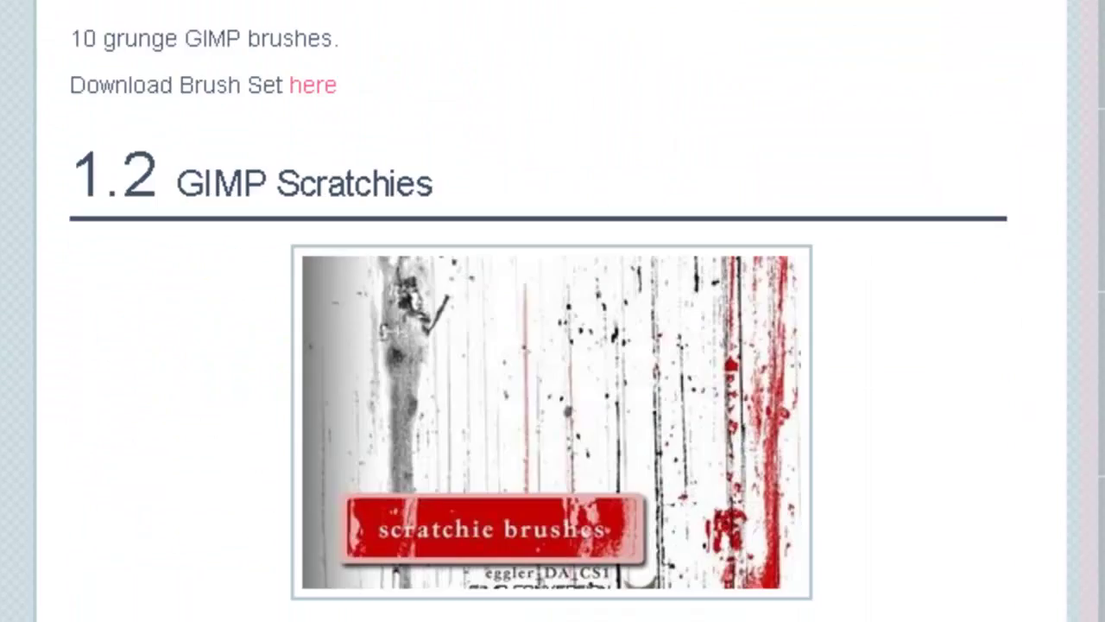
pyautogui.scroll(-5, 651, 361)
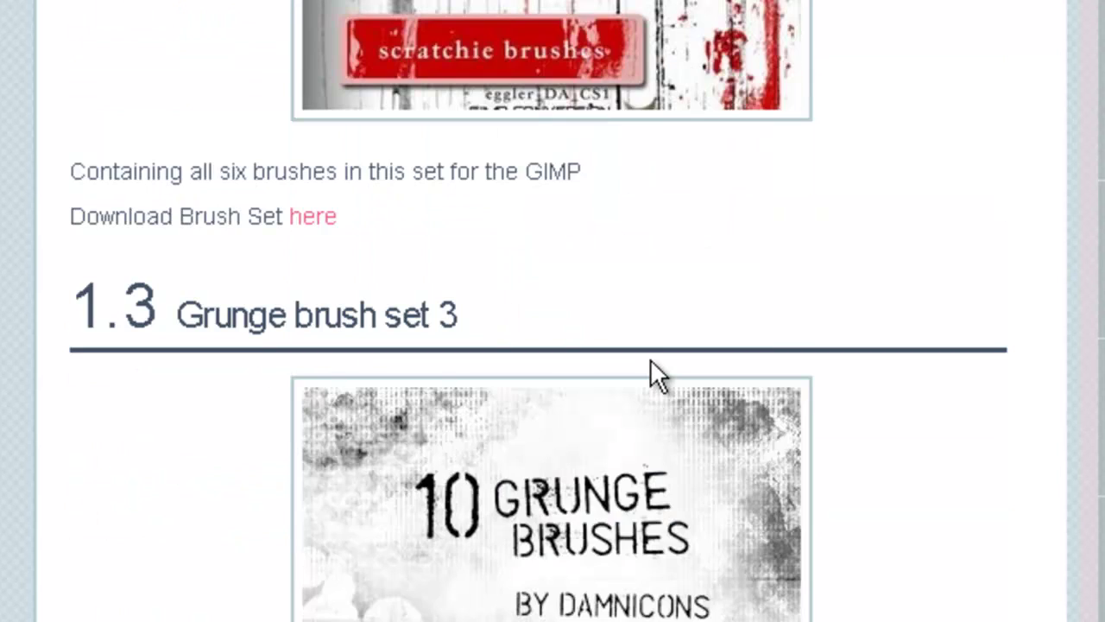
pyautogui.scroll(-5, 650, 358)
pyautogui.scroll(-5, 649, 358)
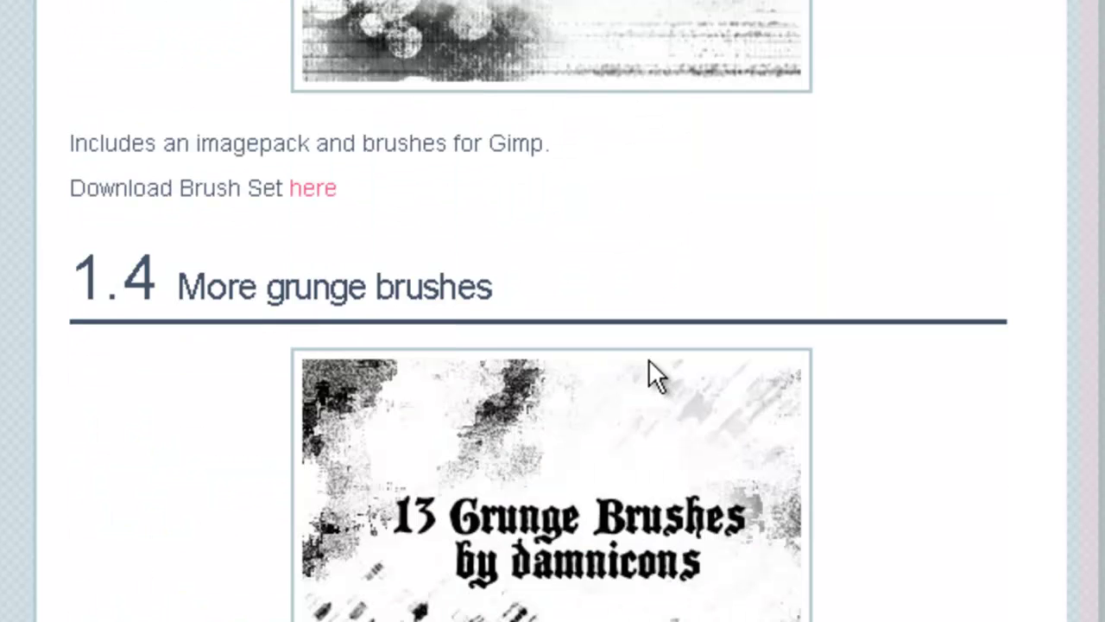
pyautogui.scroll(-15, 649, 361)
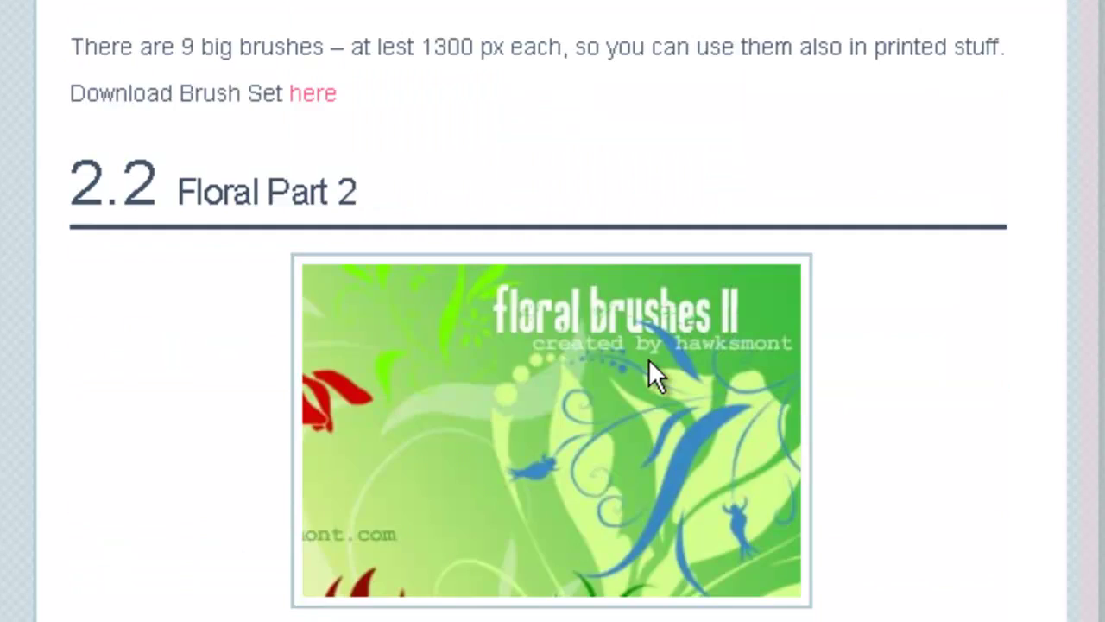
pyautogui.scroll(-15, 649, 359)
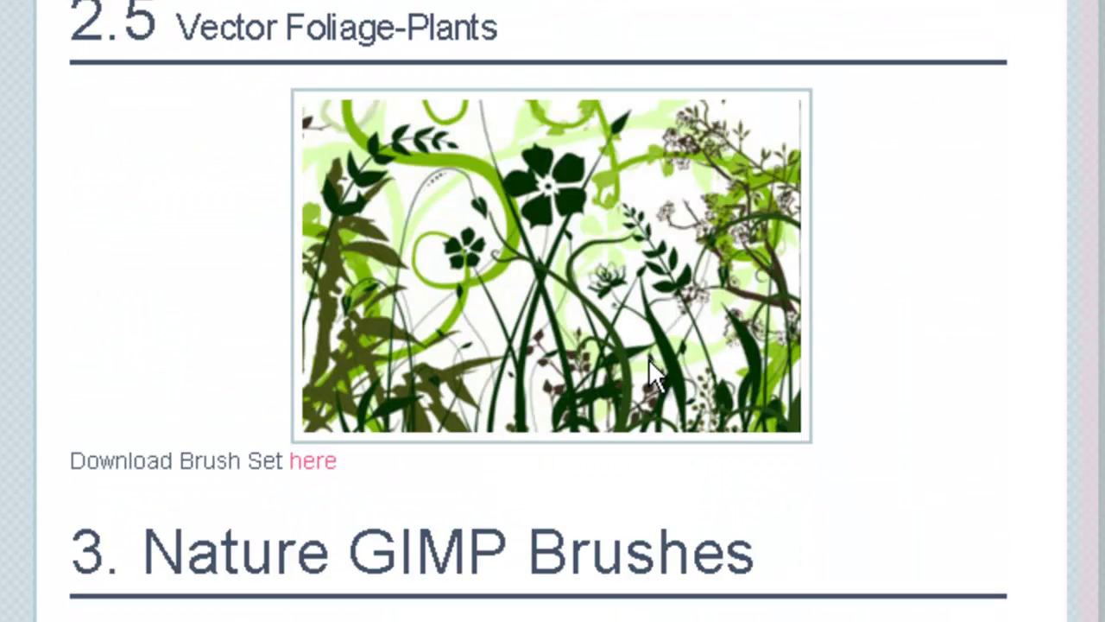
pyautogui.scroll(-15, 649, 358)
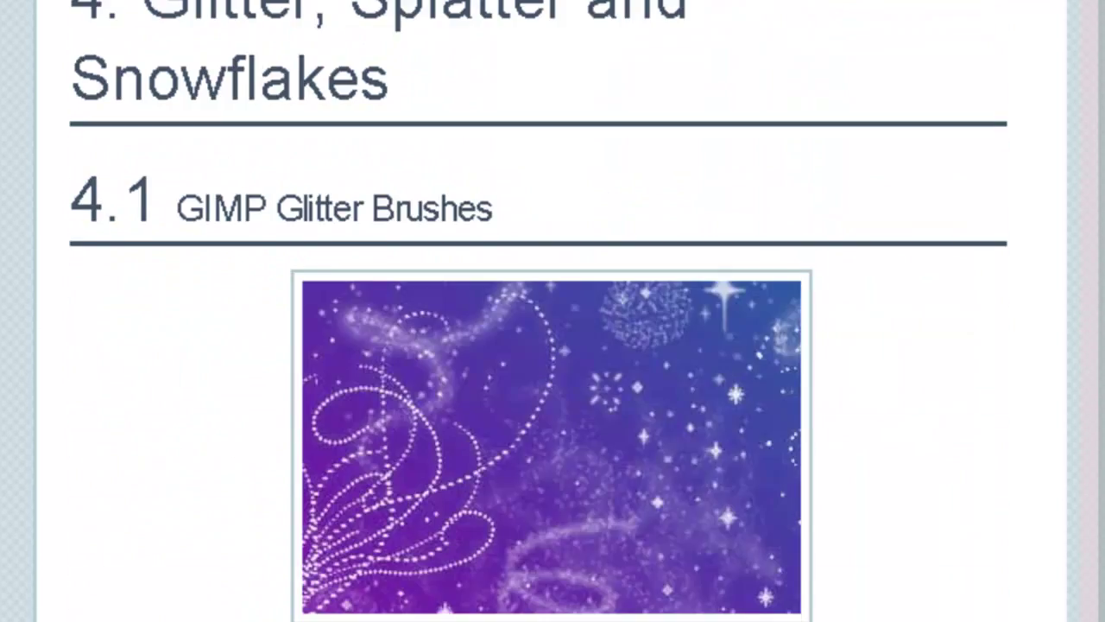
pyautogui.scroll(7, 648, 358)
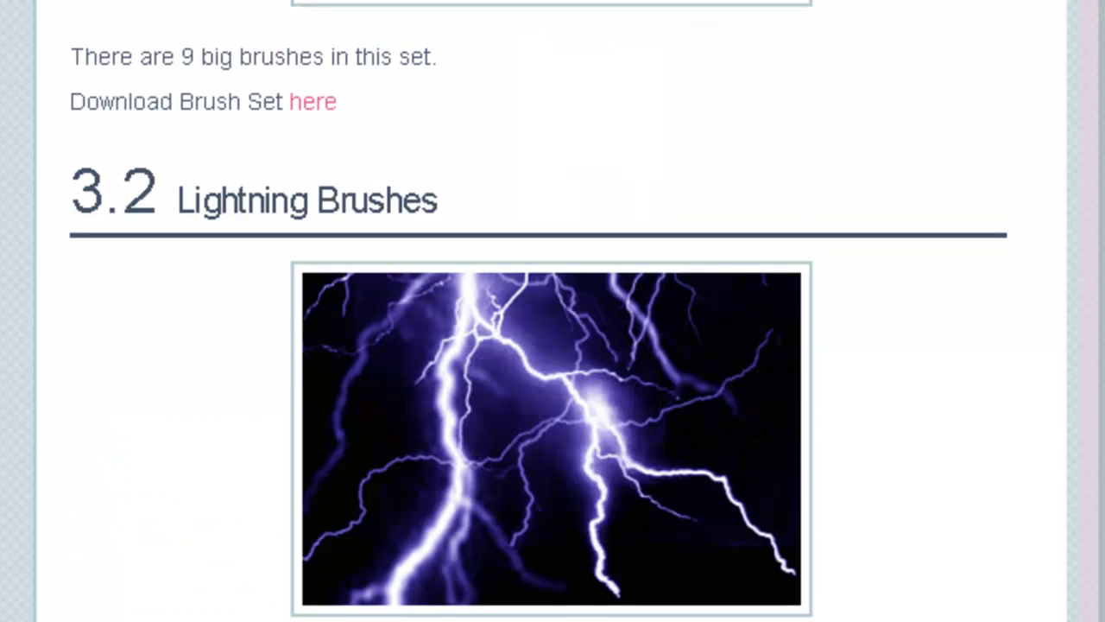
pyautogui.scroll(-10, 648, 358)
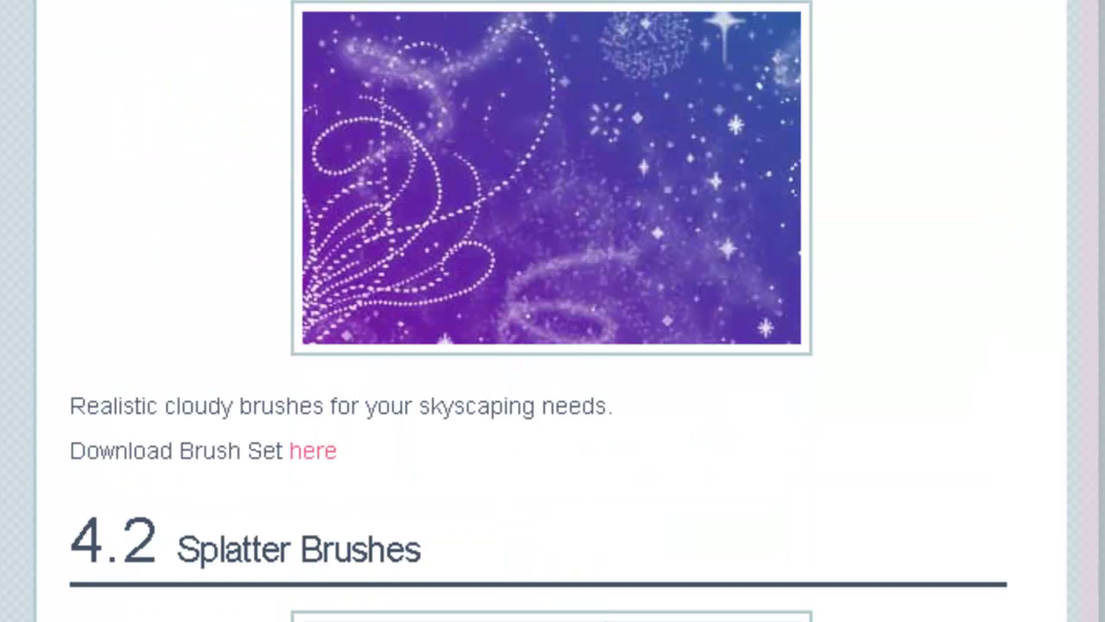
pyautogui.scroll(-15, 552, 311)
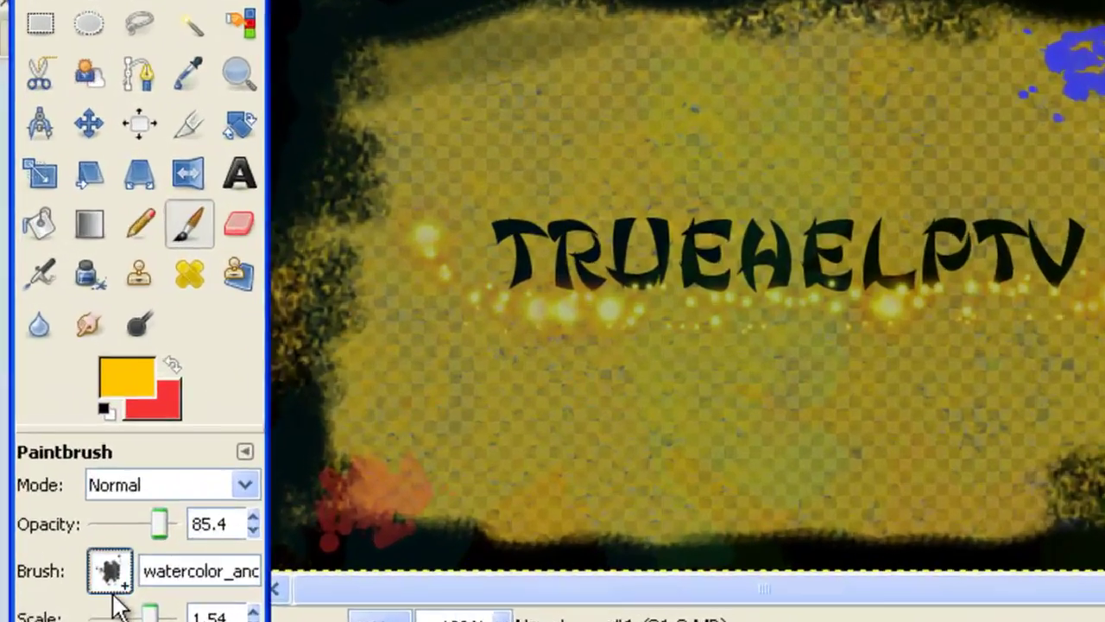
# Paint a cyan (0ee0e3) watercolour splatter in the top-left corner and clear the selection
pyautogui.click(110, 572)
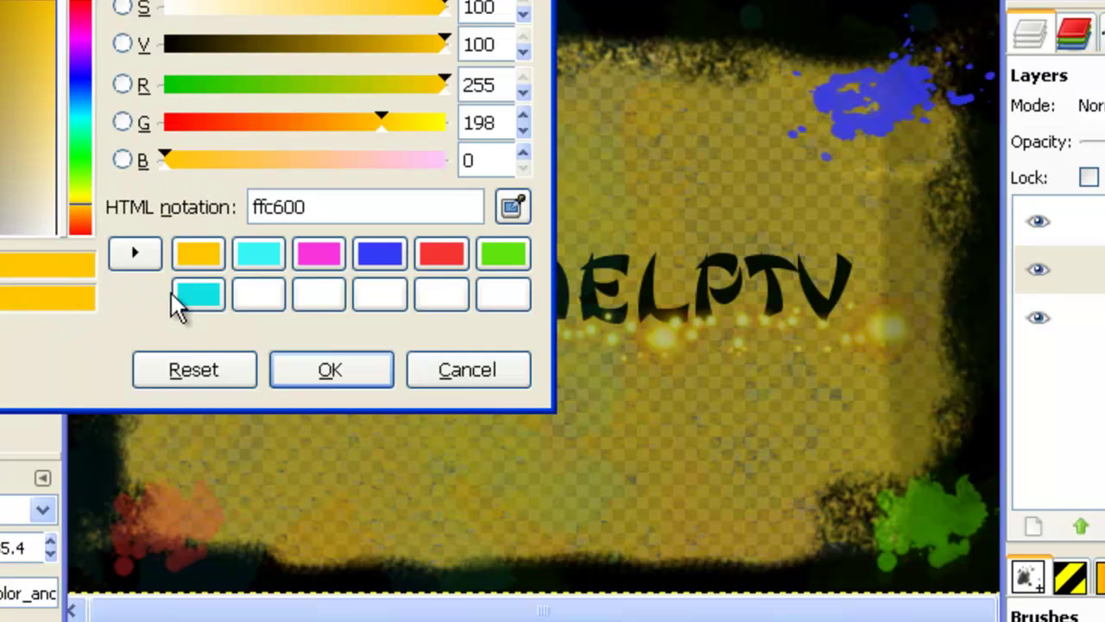
pyautogui.click(172, 301)
pyautogui.click(303, 366)
pyautogui.moveTo(229, 187)
pyautogui.mouseDown()
pyautogui.moveTo(193, 98)
pyautogui.moveTo(202, 141)
pyautogui.mouseUp()
pyautogui.hotkey('ctrl', 'shift', 'a')
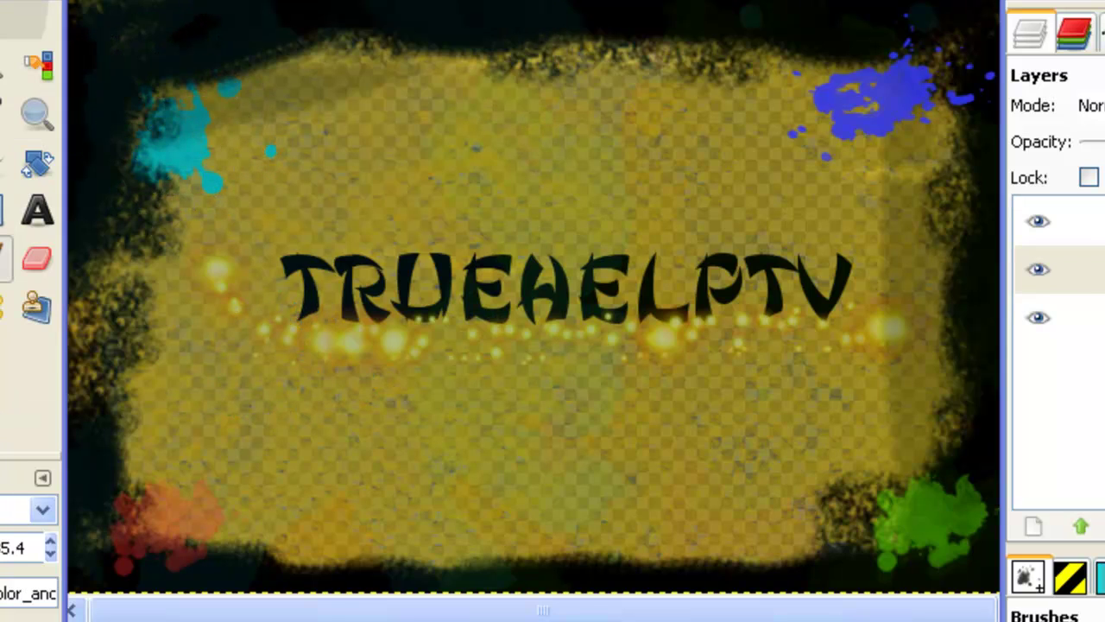
pyautogui.click(51, 321)
pyautogui.click(60, 457)
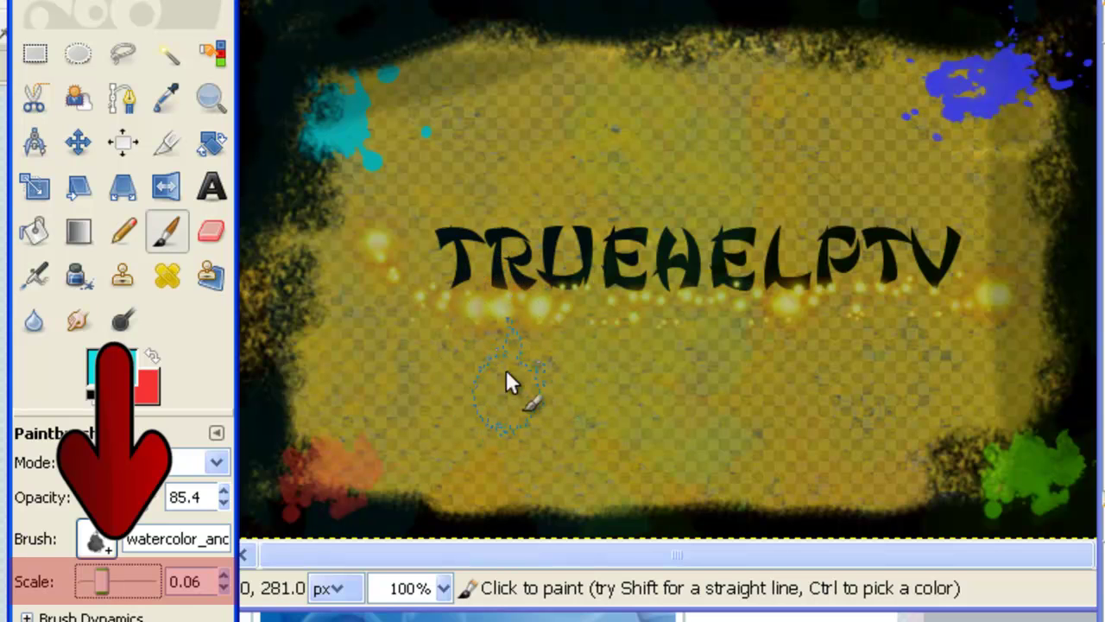
# Set the brush scale to 0.12, undoing the oversized cyan blob
pyautogui.moveTo(102, 581); pyautogui.dragTo(146, 583)
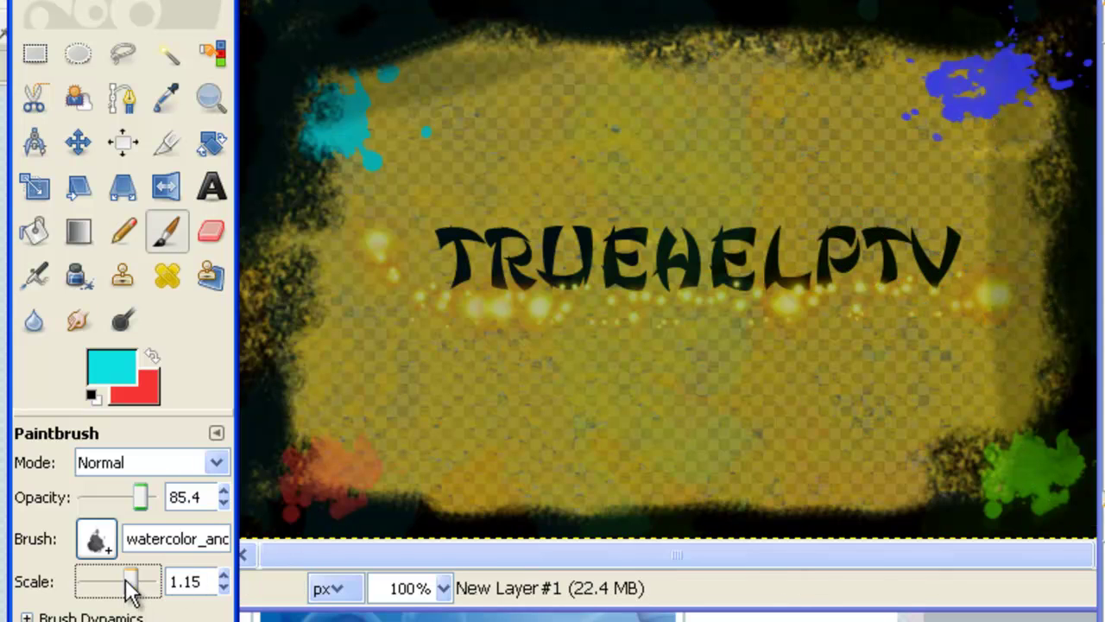
pyautogui.moveTo(125, 590); pyautogui.dragTo(117, 588)
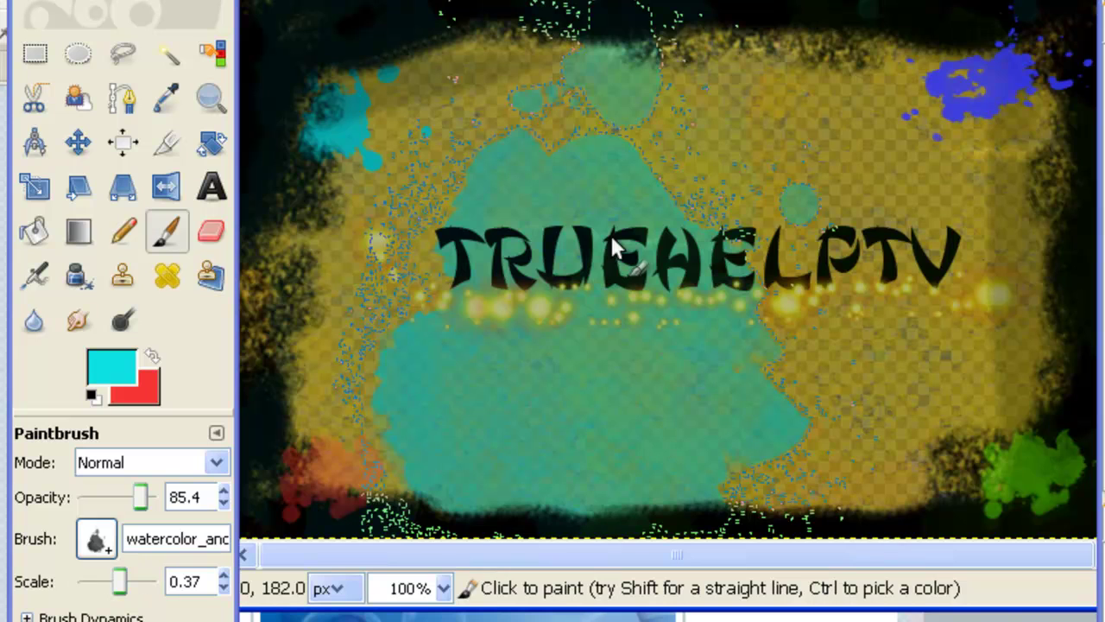
pyautogui.hotkey('ctrl', 'z')
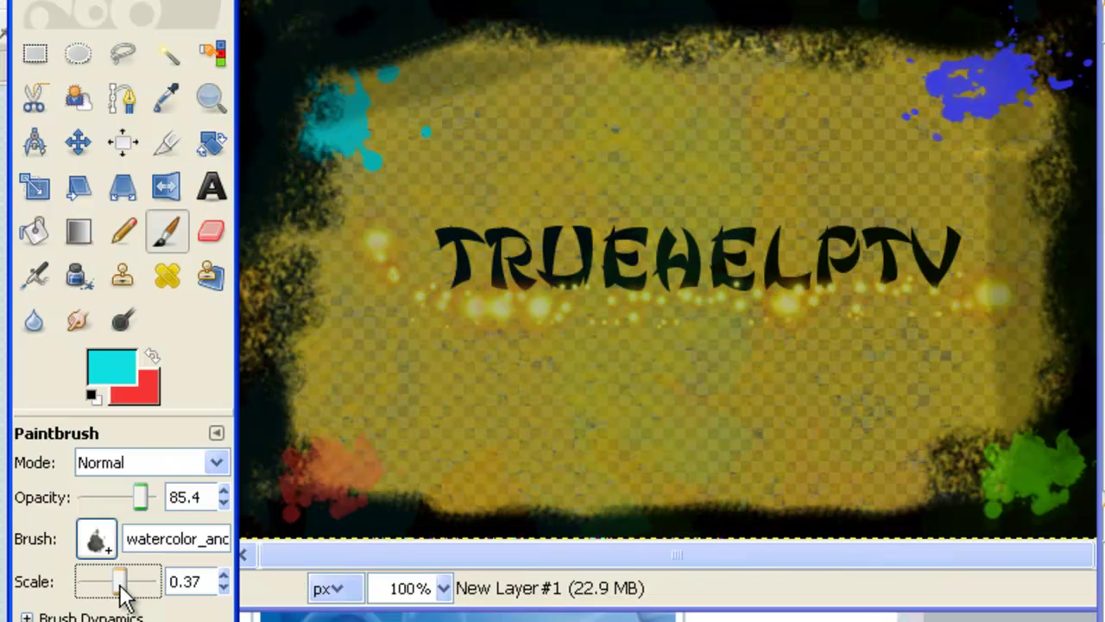
pyautogui.moveTo(121, 590); pyautogui.dragTo(107, 589)
# Make the paint colour blue and stamp a splatter near the bottom edge
pyautogui.click(112, 369)
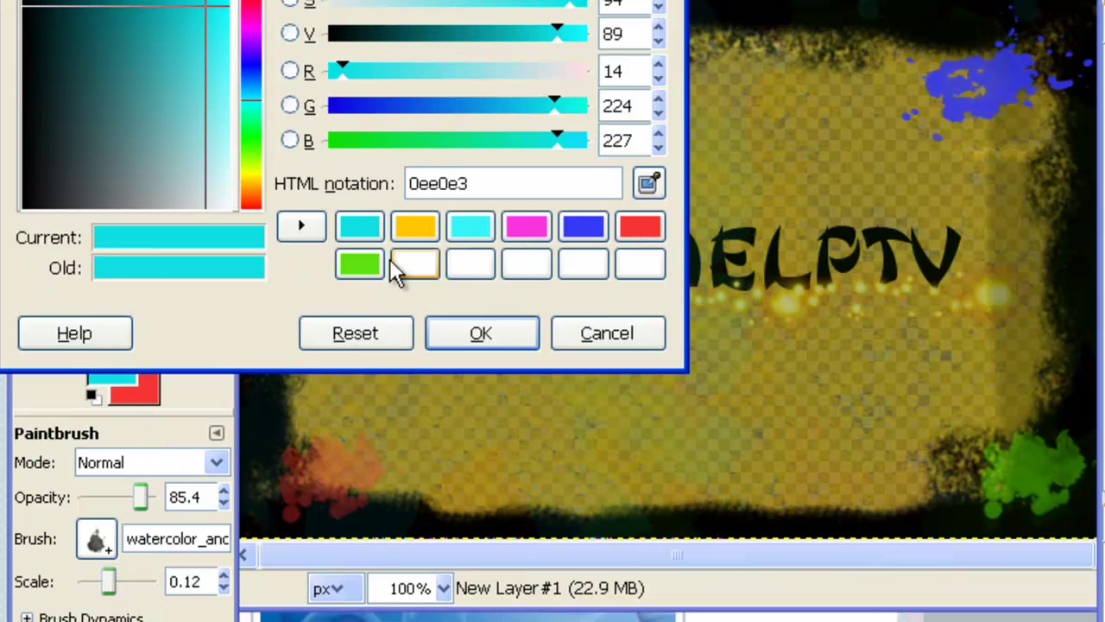
pyautogui.click(583, 227)
pyautogui.click(476, 337)
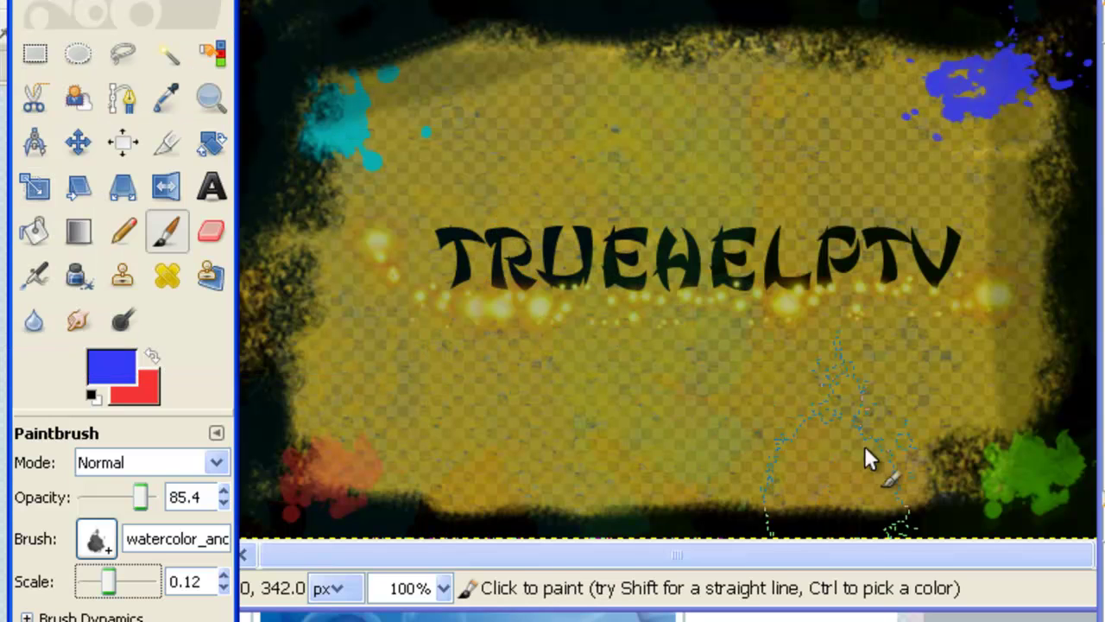
pyautogui.click(474, 456)
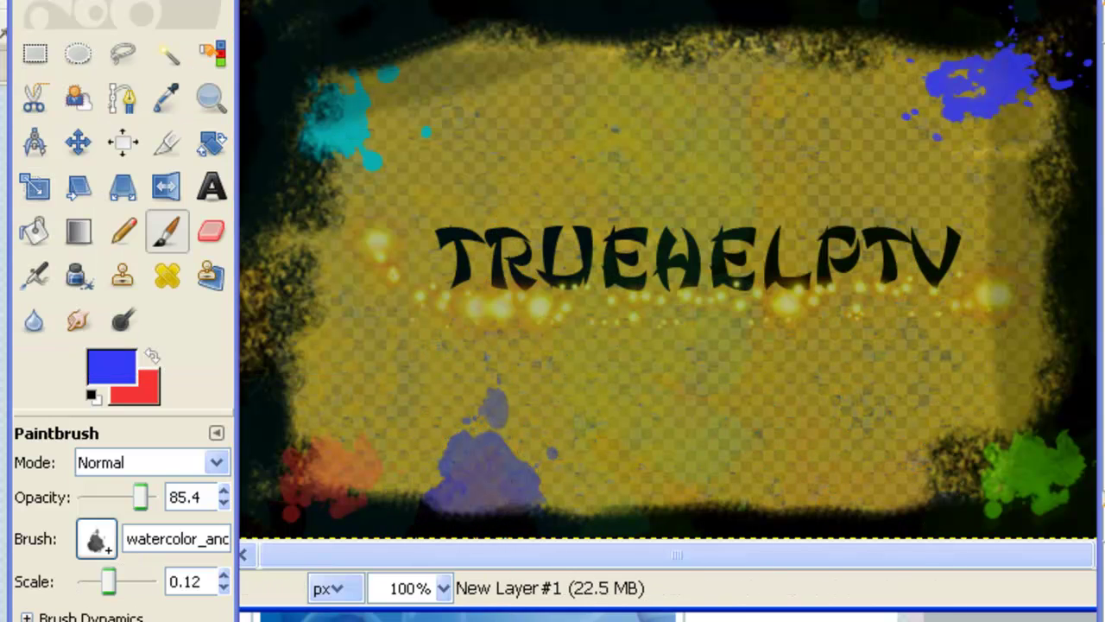